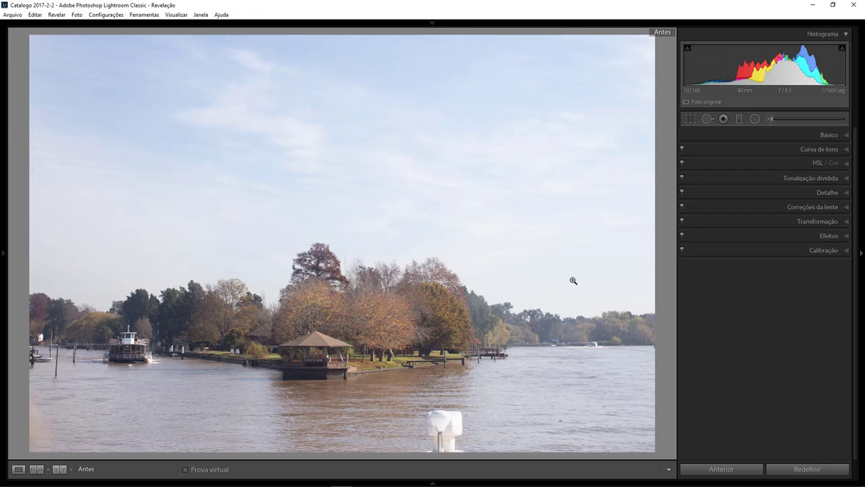
- Toggle between the original and edited river photo, ending on the teal-and-pink edit
key("backslash")
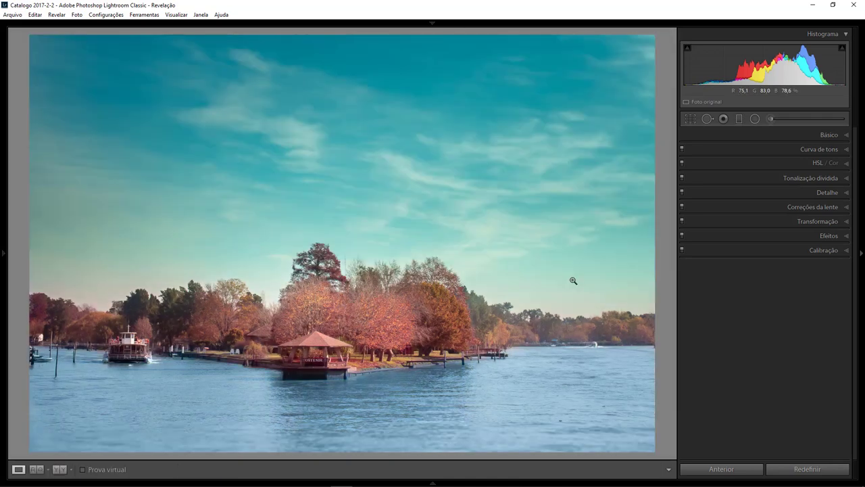
key("backslash")
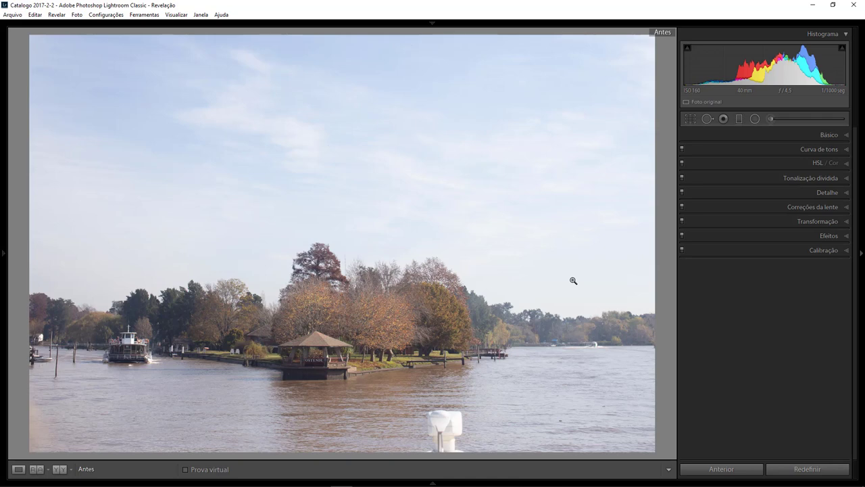
key("backslash")
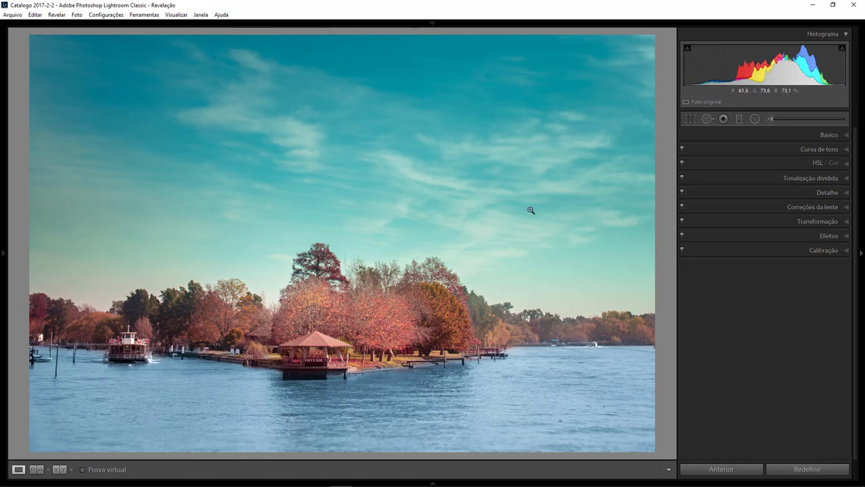
- Reset all edits and crop the photo tighter around the gazebo, autumn trees and boat
left_click(809, 468)
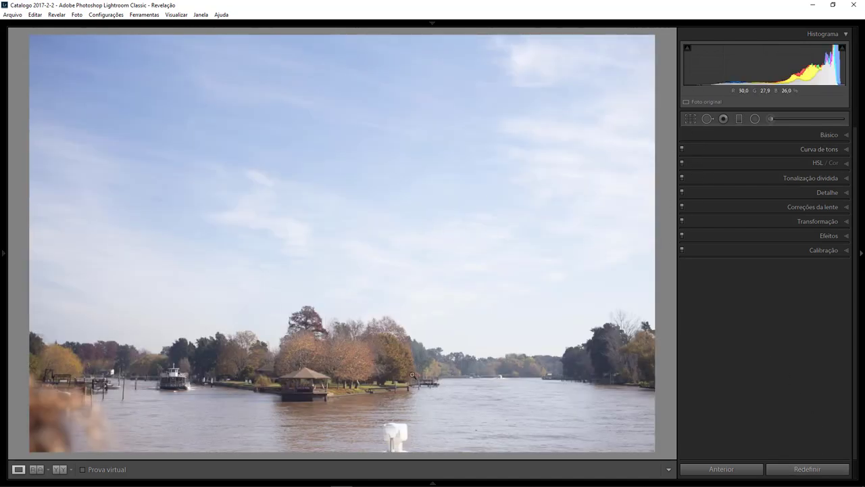
left_click(690, 119)
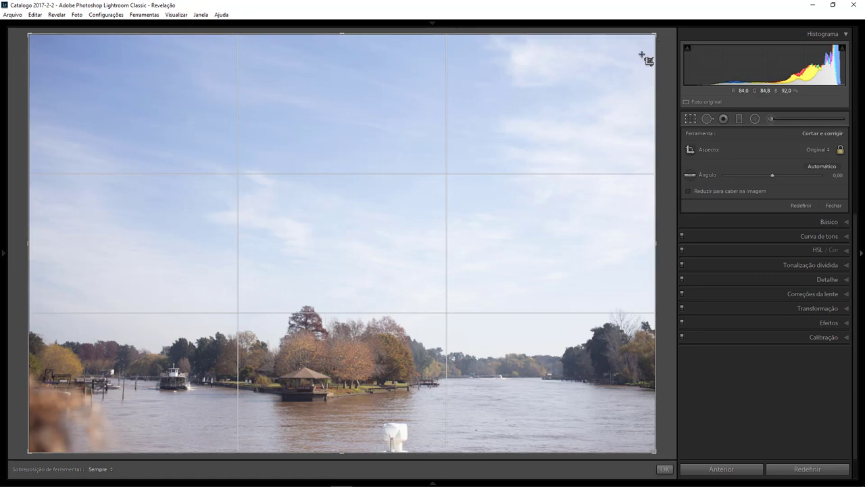
left_click_drag(612, 45, 616, 92)
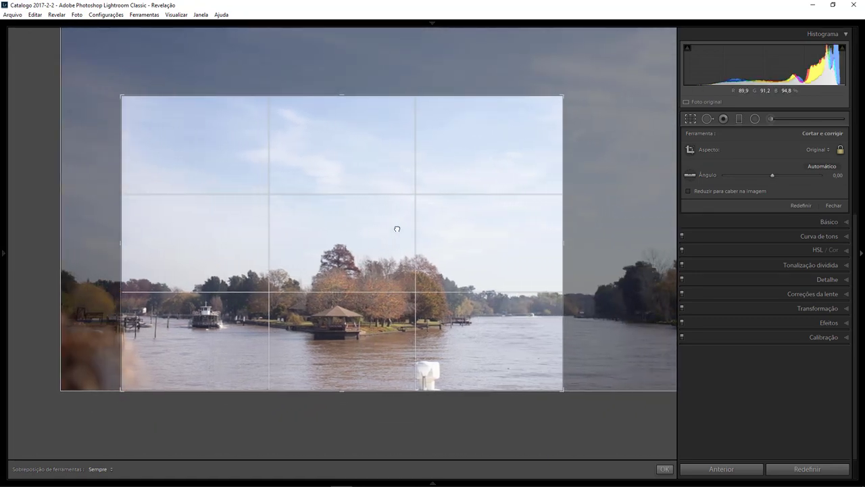
left_click_drag(444, 229, 368, 230)
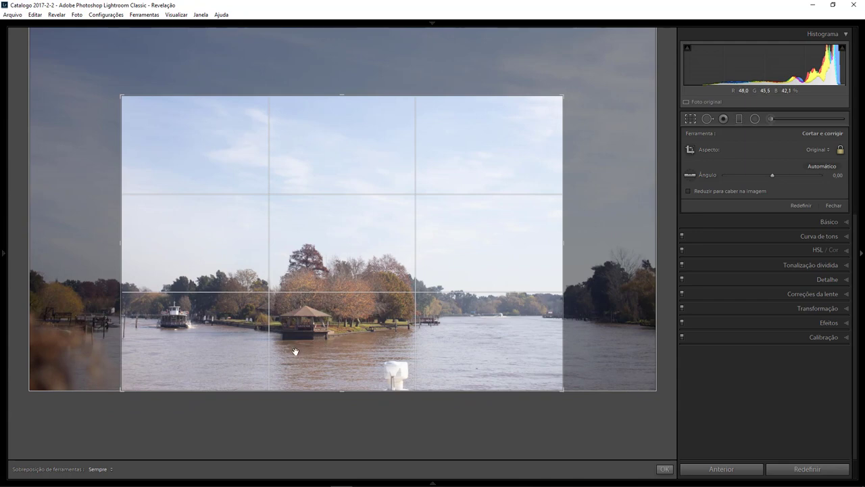
left_click_drag(295, 351, 311, 351)
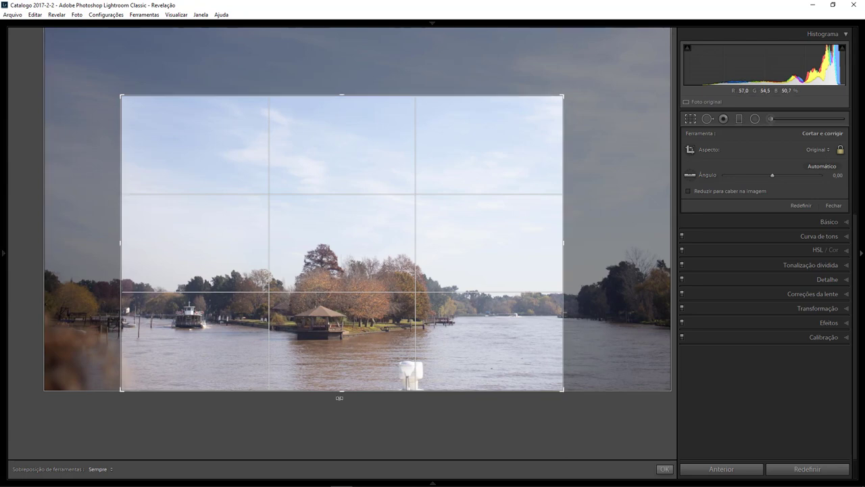
key("Return")
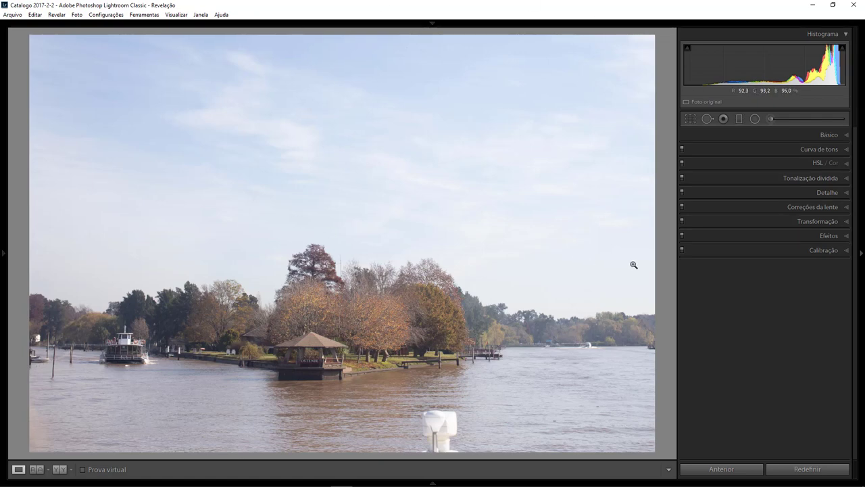
- Erase the white object at the bottom edge with Spot Removal
left_click(707, 119)
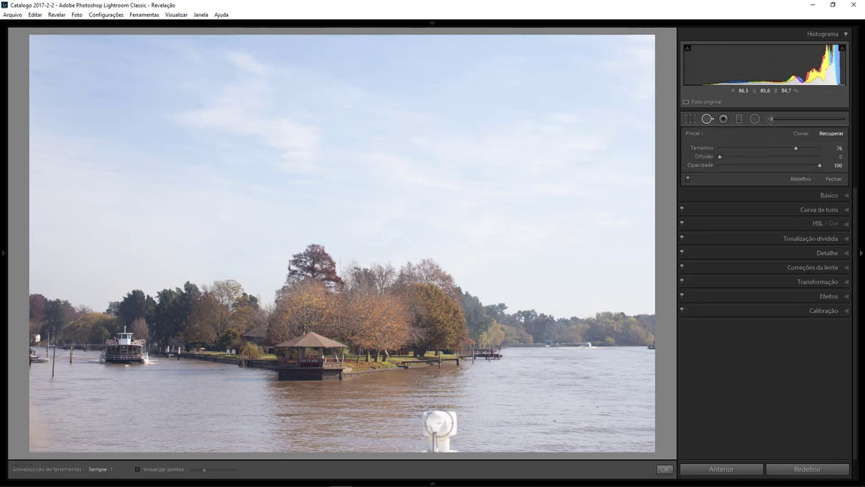
left_click_drag(433, 425, 446, 415)
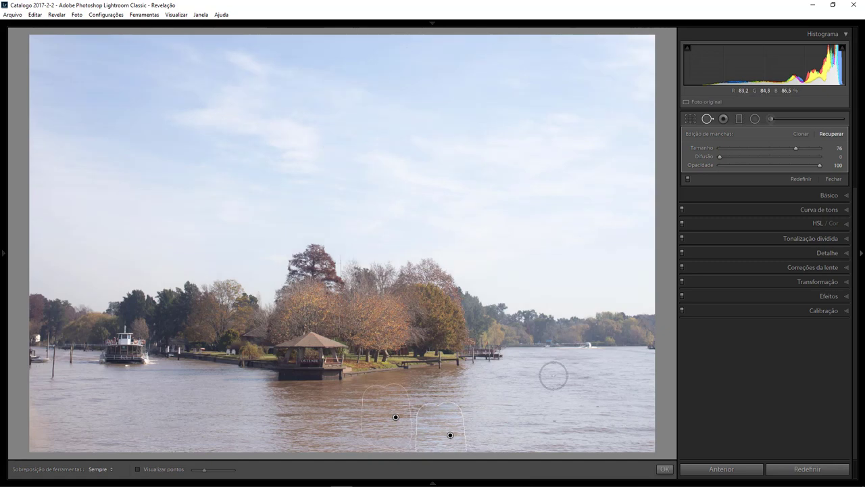
left_click(708, 119)
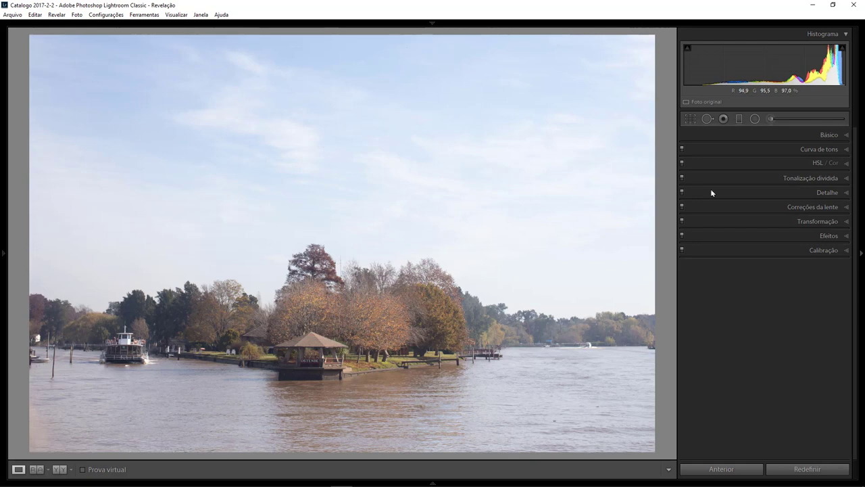
- Paint an adjustment brush mask over the bottom-left and lower river water
left_click(772, 119)
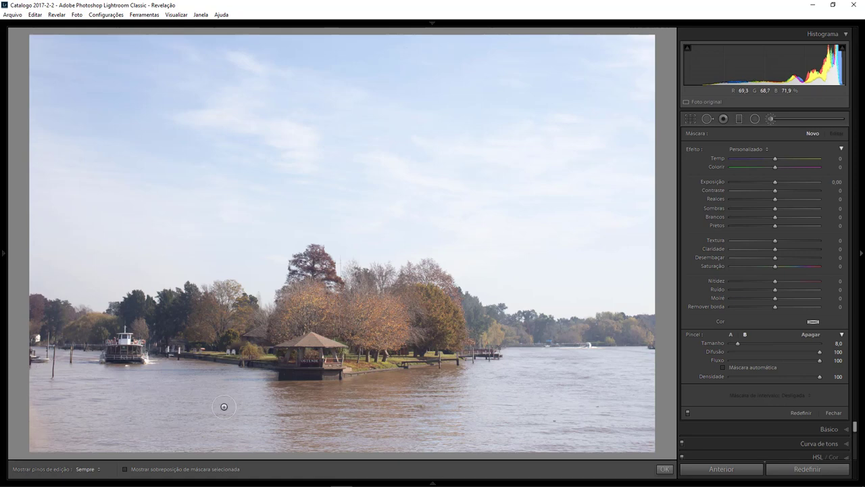
key("o")
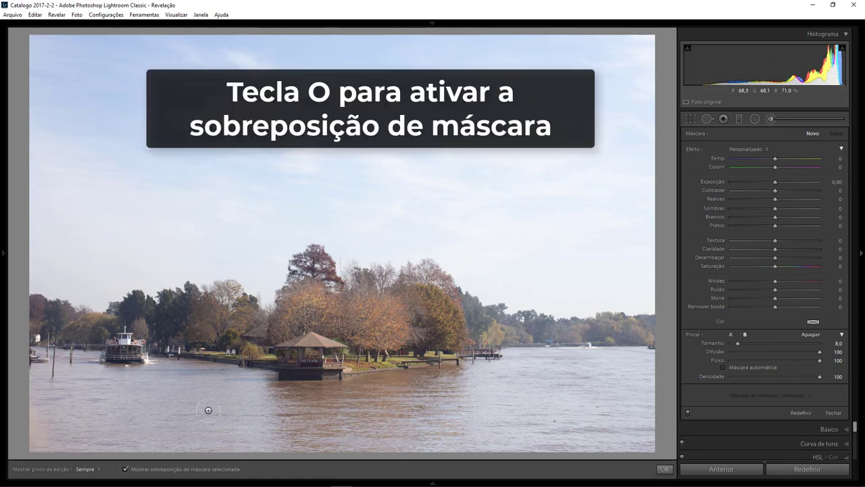
left_click_drag(114, 400, 103, 431)
key("ctrl+z")
left_click_drag(48, 402, 144, 450)
key("h")
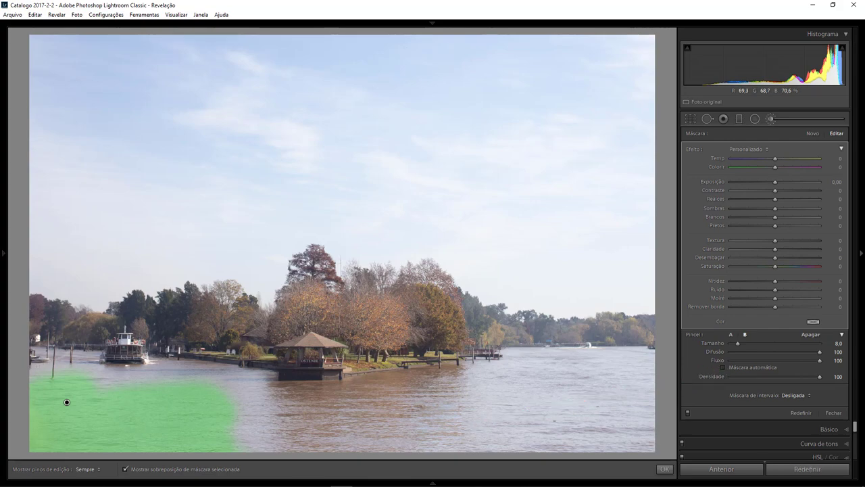
left_click_drag(251, 427, 501, 426)
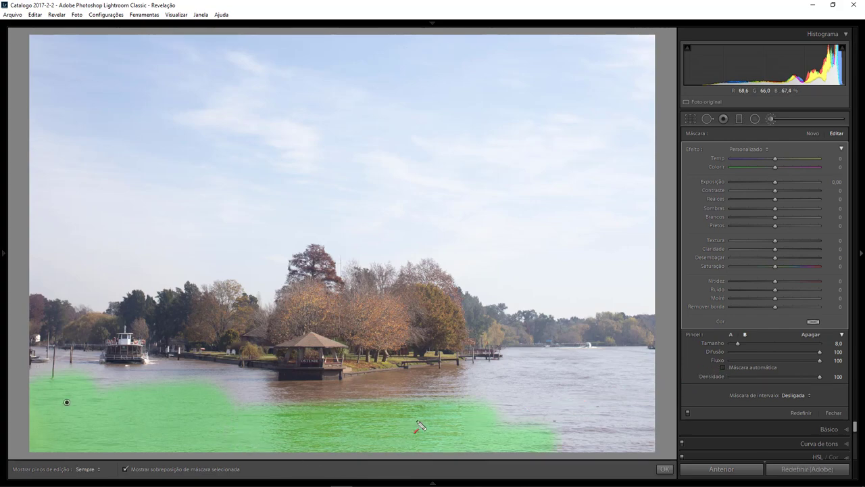
left_click(391, 402)
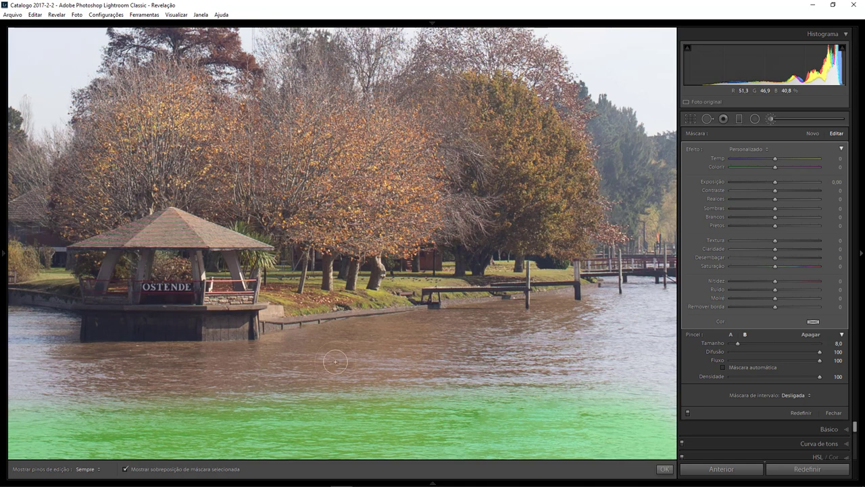
left_click(441, 394)
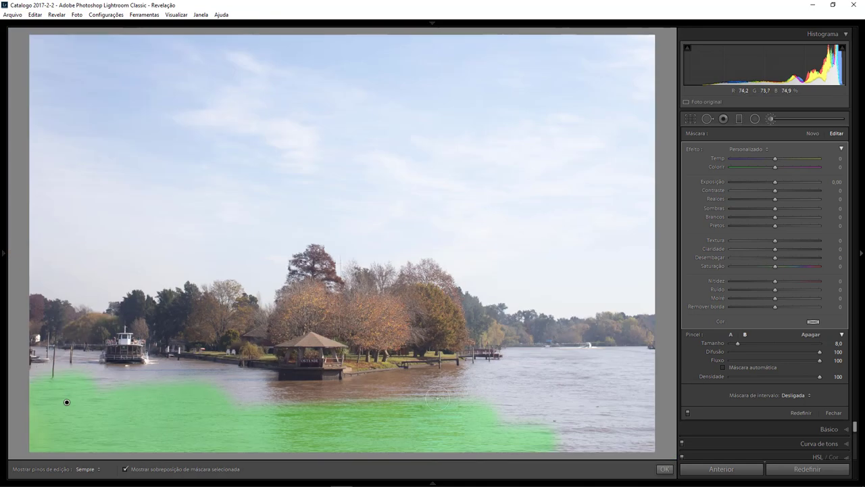
key("h")
- Extend the mask over the right-hand water and below the gazebo, then hide the overlay
mouse_move(436, 399)
left_mouse_down()
mouse_move(608, 386)
mouse_move(636, 364)
left_mouse_up()
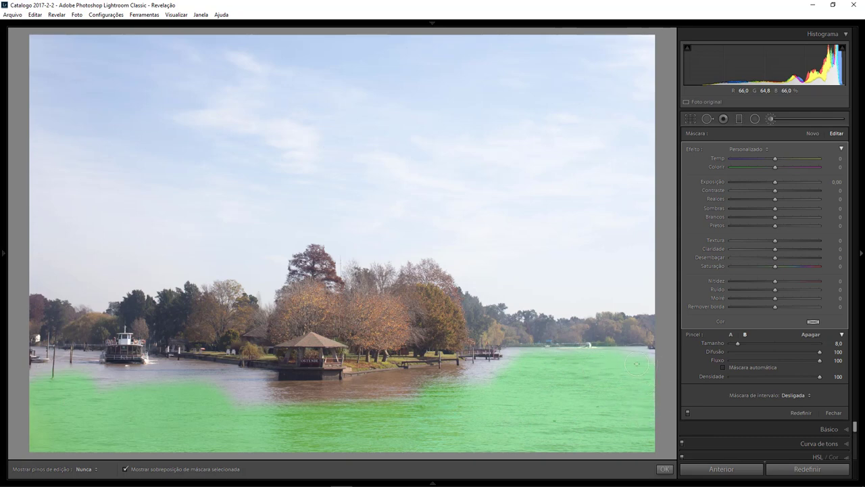
left_click_drag(528, 363, 284, 400)
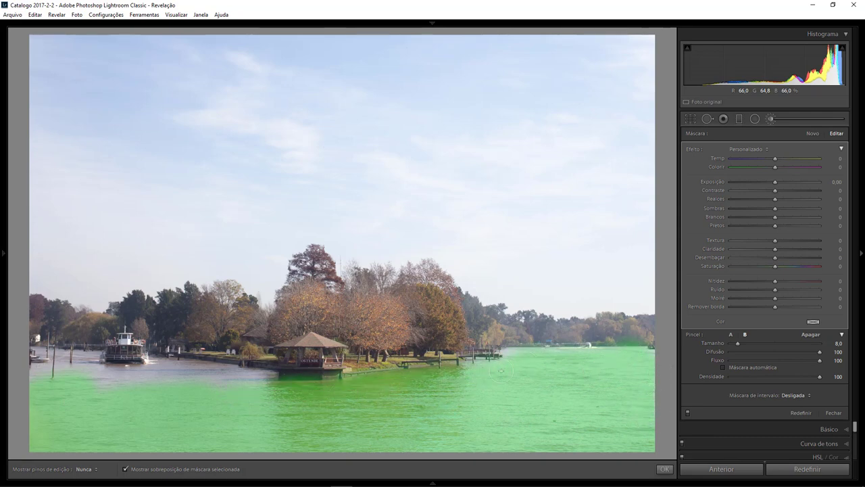
key("h")
key("h")
mouse_move(164, 390)
left_mouse_down()
mouse_move(377, 399)
mouse_move(140, 387)
left_mouse_up()
key("h")
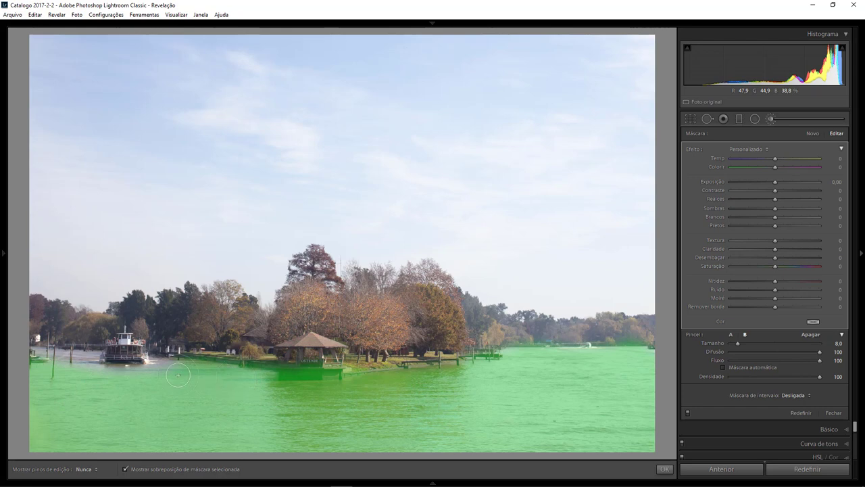
key("ctrl+z")
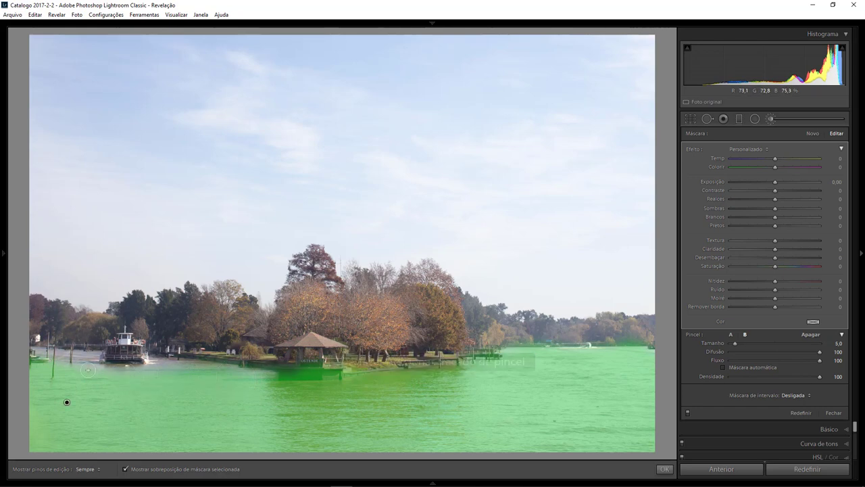
key("h")
key("ctrl+y")
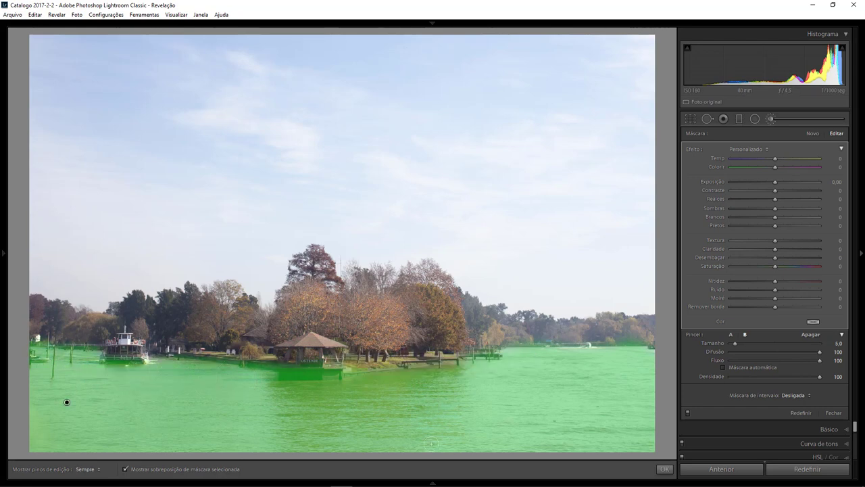
key("o")
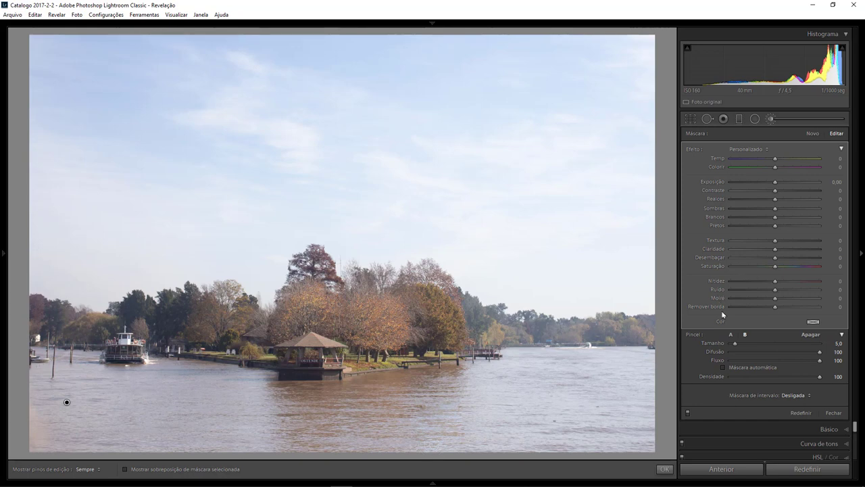
- Tint the brushed water cyan and set its saturation to -100
left_click(812, 324)
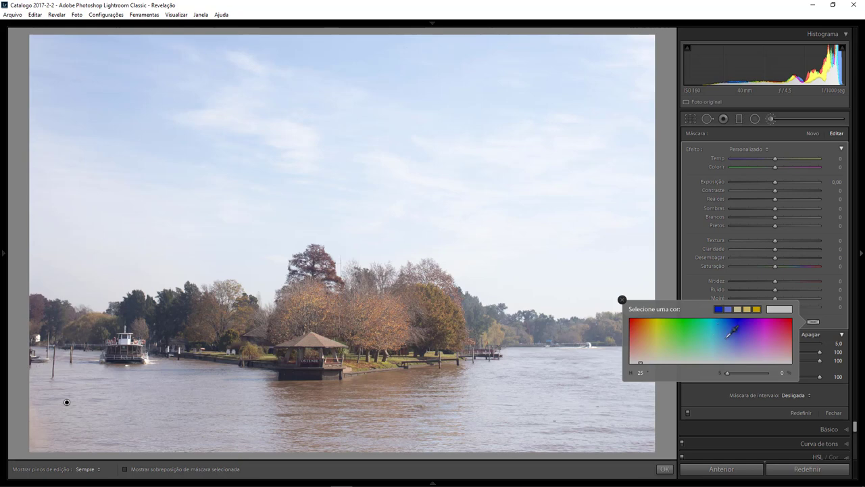
left_click(721, 327)
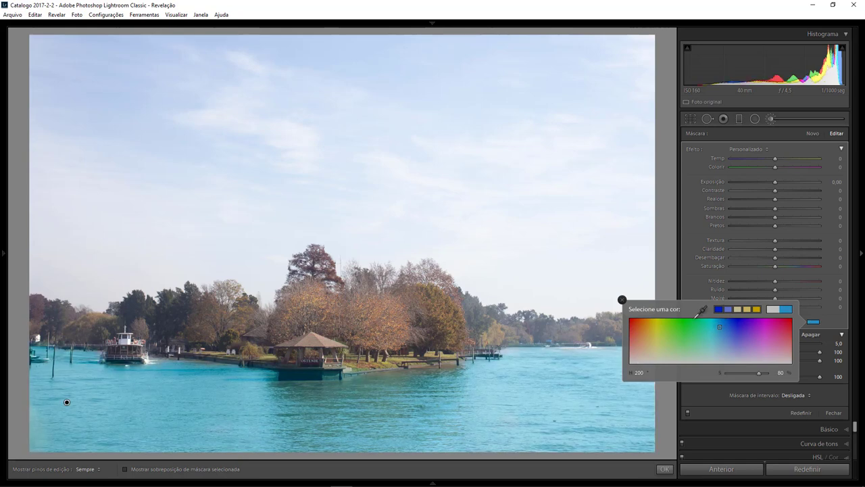
left_click(622, 300)
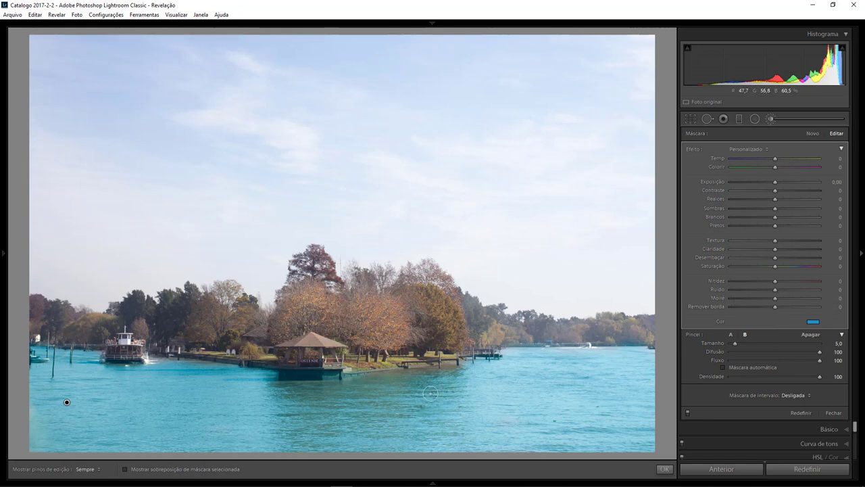
left_click_drag(775, 266, 828, 267)
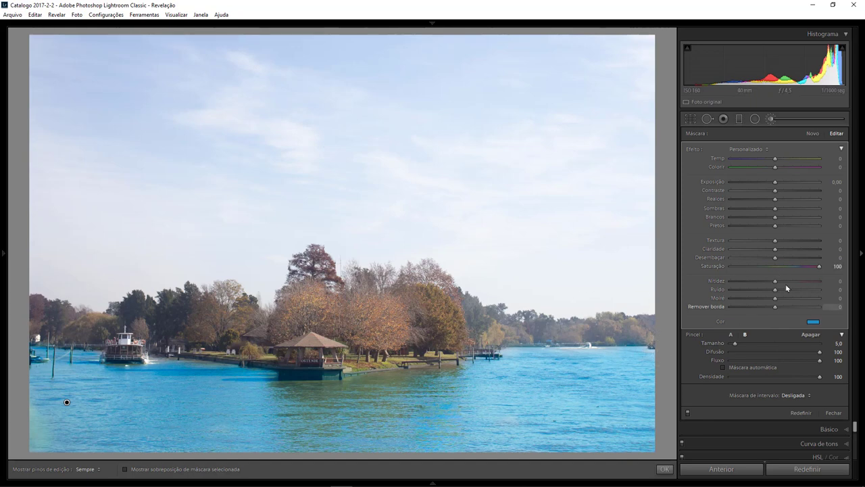
left_click_drag(829, 266, 728, 267)
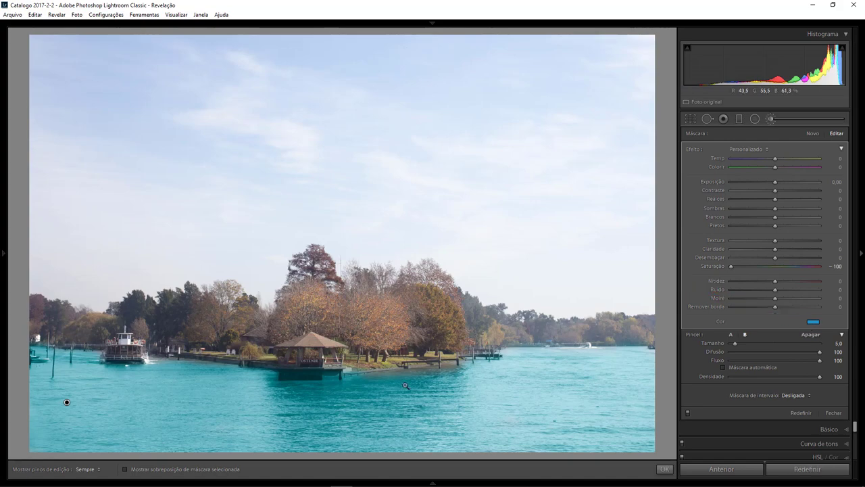
- Extend the water mask along the shoreline and erase it from the gazebo's base
key("z")
left_click_drag(367, 361, 527, 346)
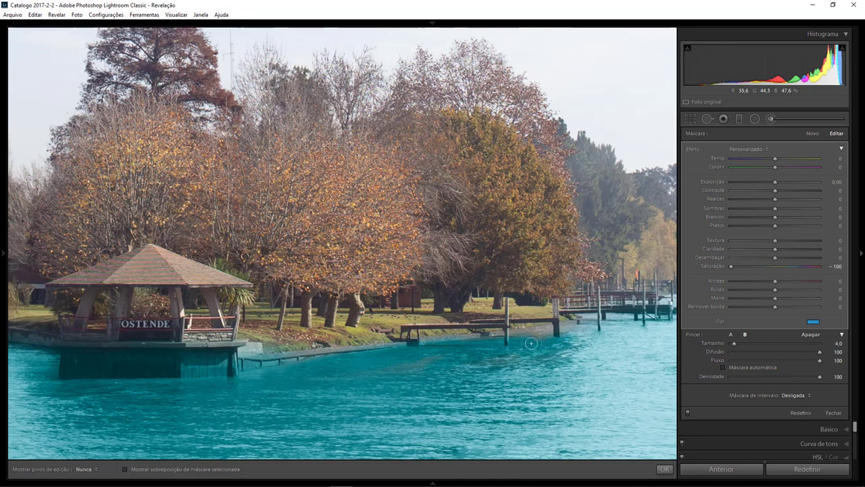
key("alt")
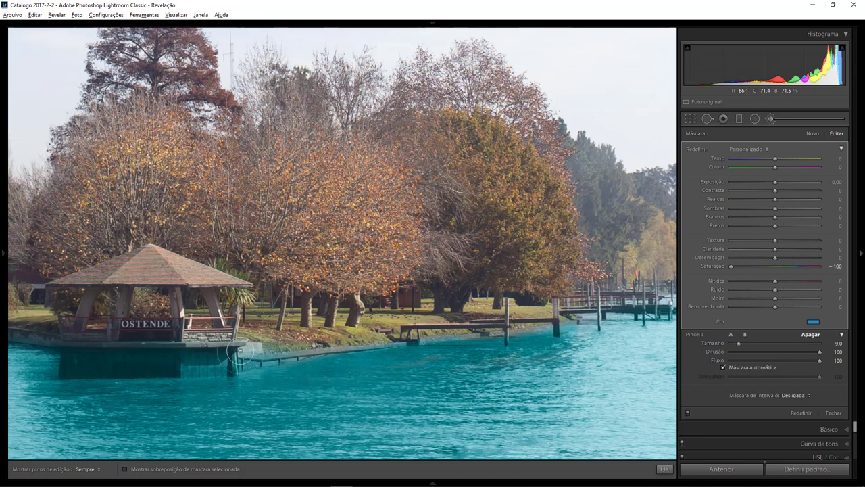
scroll(239, 349, "up", 3)
left_click_drag(253, 371, 81, 359)
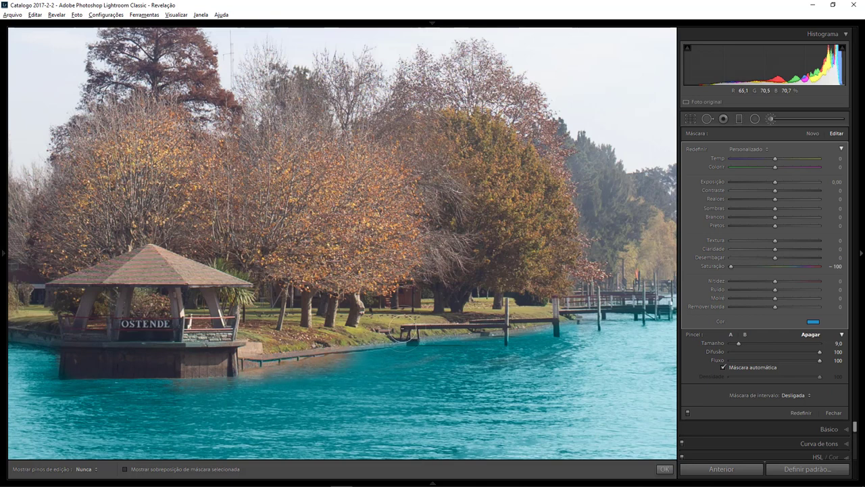
key("alt")
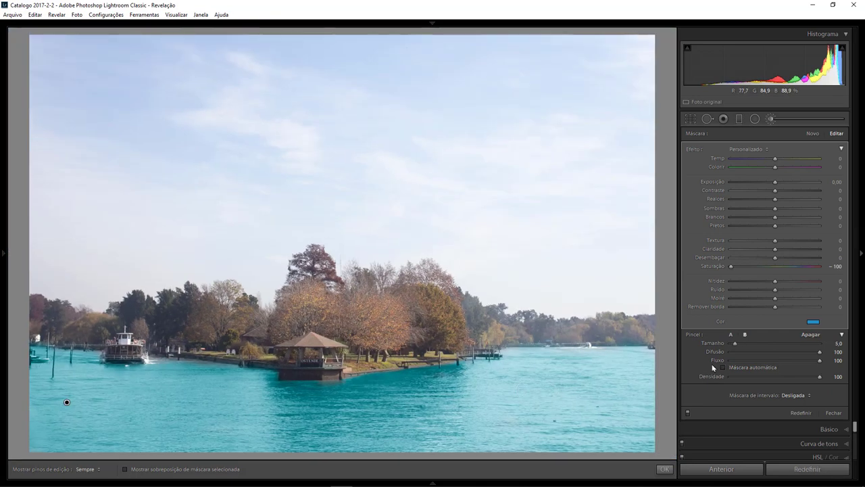
- Lower the water tint's saturation from 80 to 49 at hue 200
left_click(814, 323)
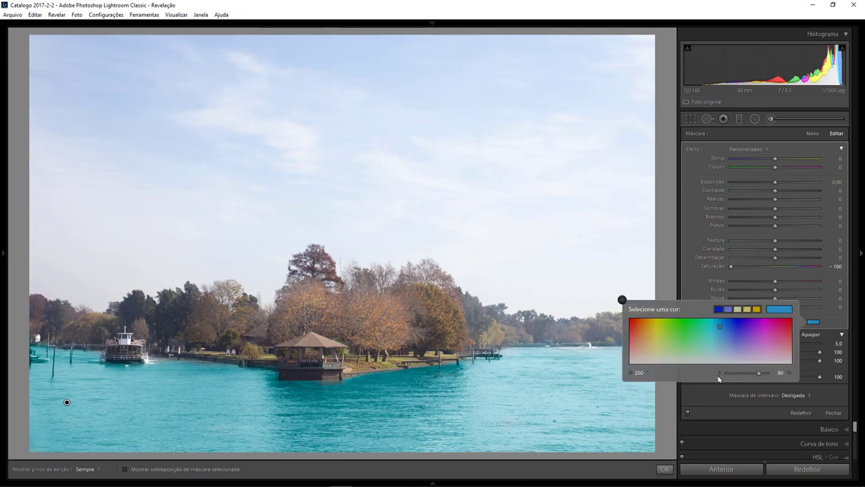
left_click_drag(760, 377, 747, 377)
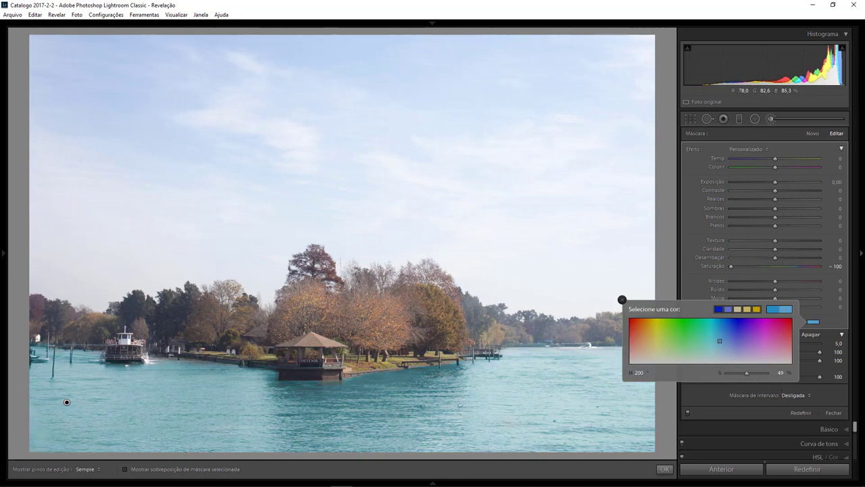
left_click(622, 301)
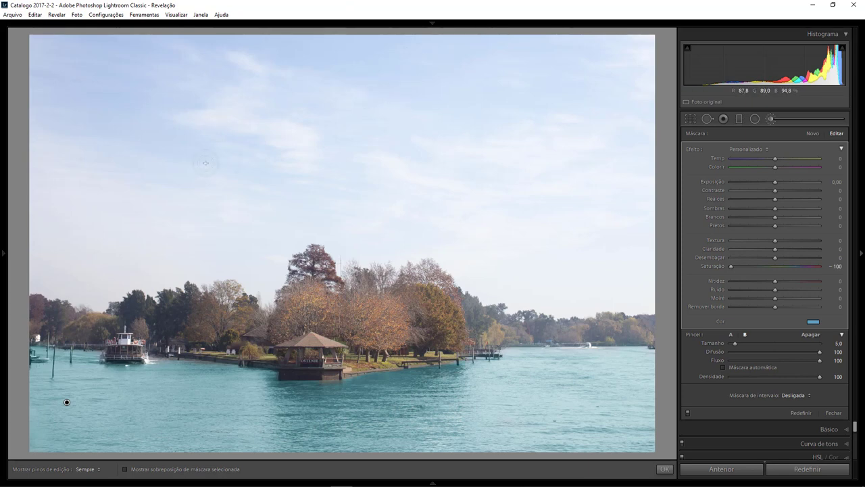
- Draw a graduated filter down over the sky toward the treeline
left_click(739, 123)
left_click_drag(356, 73, 356, 150)
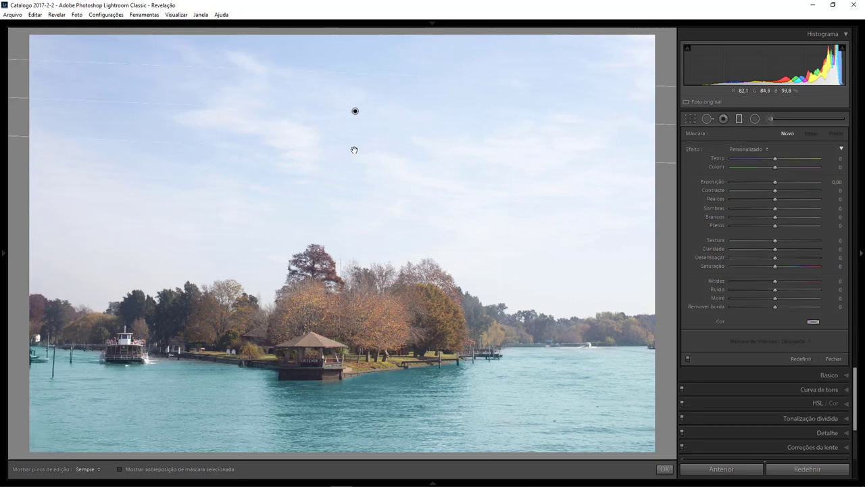
left_click_drag(356, 112, 348, 256)
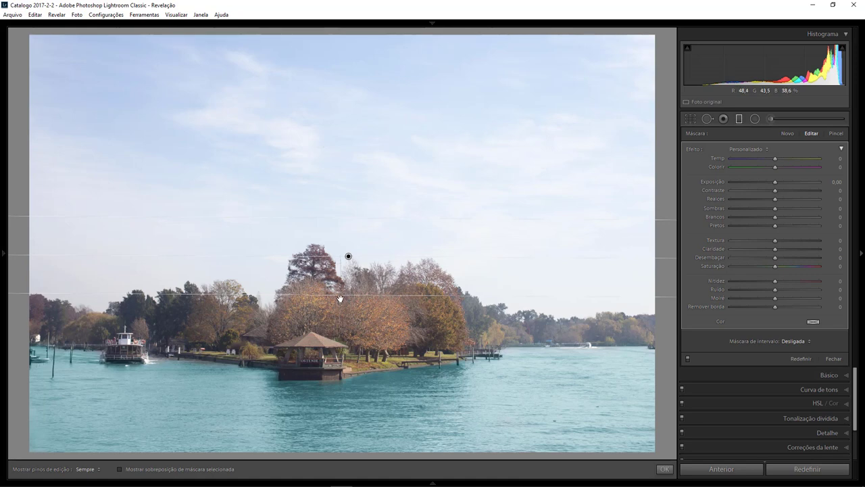
left_click_drag(339, 298, 340, 371)
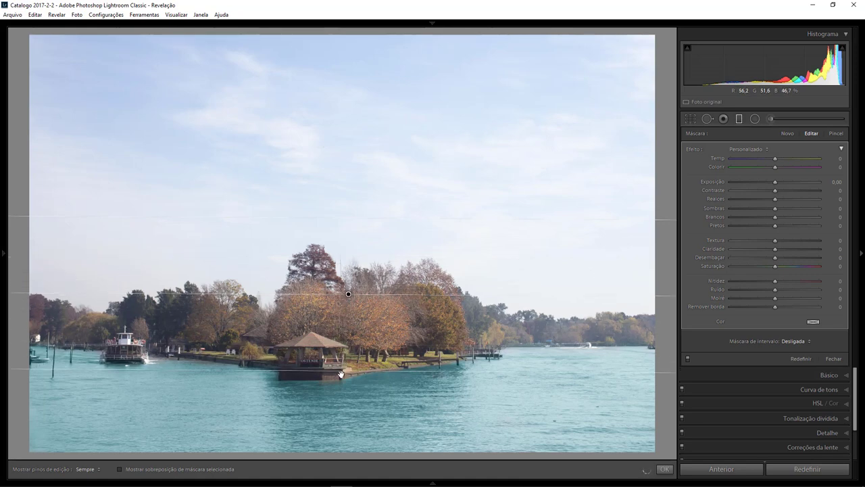
- Set the sky filter to exposure -0.69, whites 24, temperature -35, sharpness -100, and reposition it
left_click(774, 185)
left_click_drag(774, 187, 767, 191)
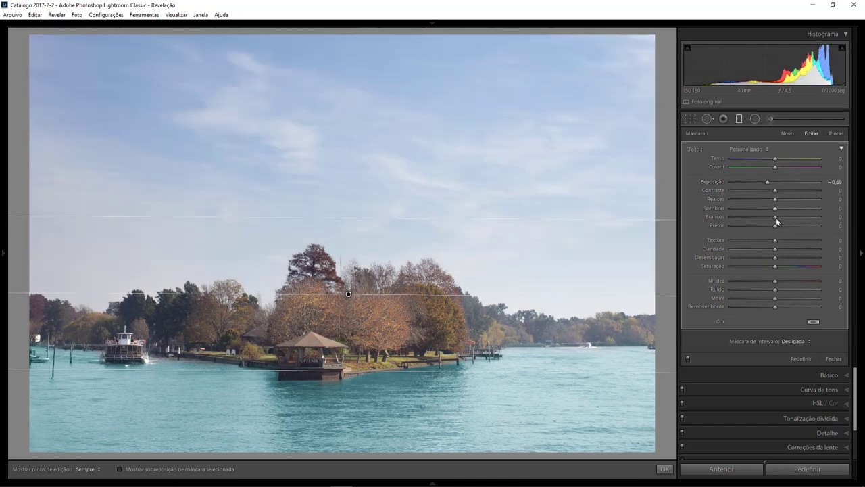
left_click_drag(775, 221, 785, 220)
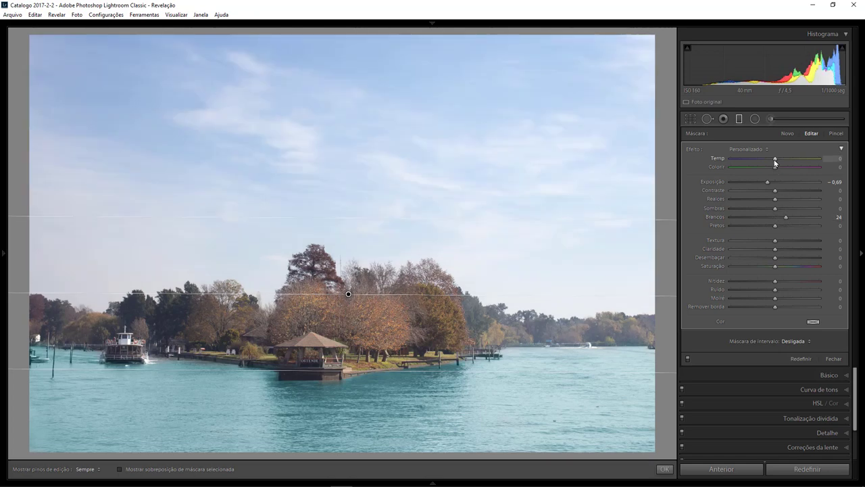
left_click_drag(775, 159, 754, 169)
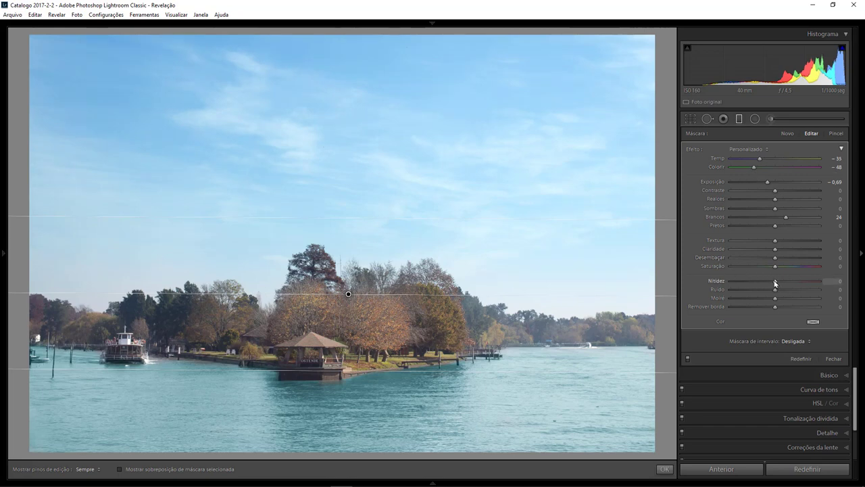
left_click_drag(775, 283, 674, 284)
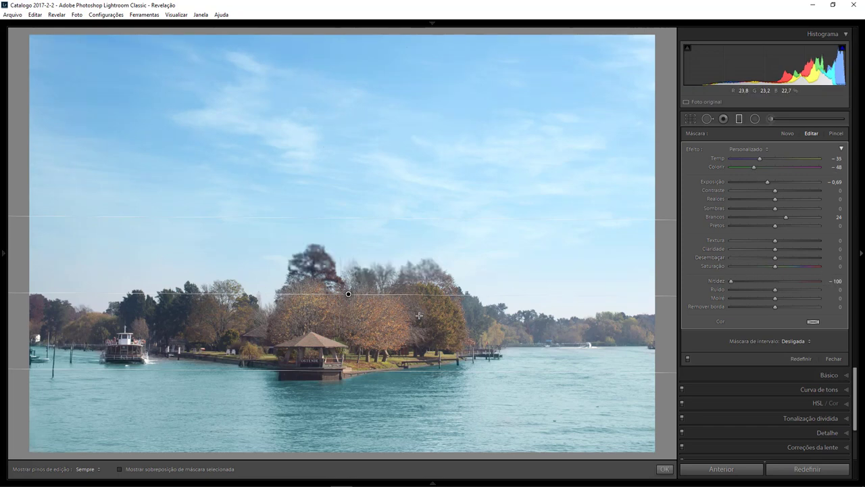
left_click_drag(350, 295, 344, 253)
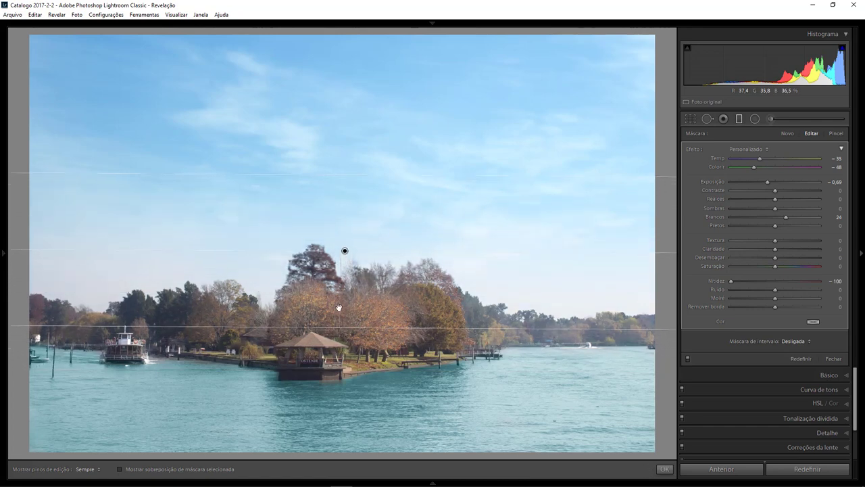
left_click_drag(336, 352, 333, 381)
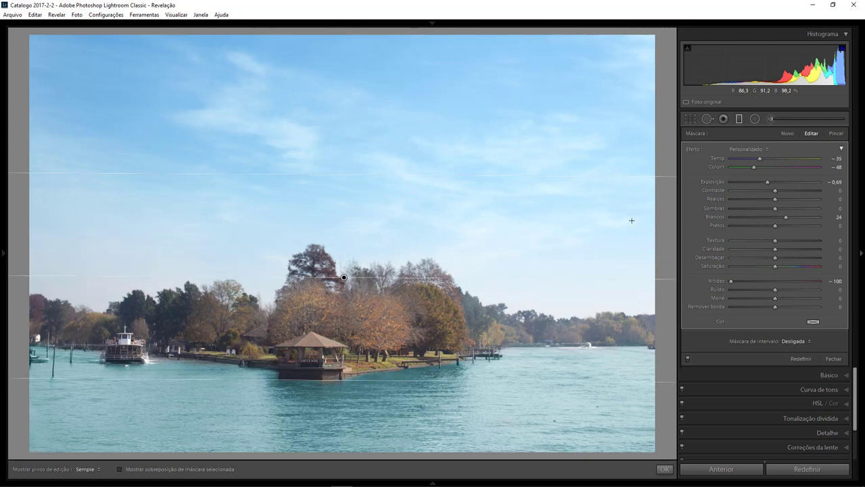
- Add a second graduated filter over the lower water with -100 sharpness
left_click(788, 134)
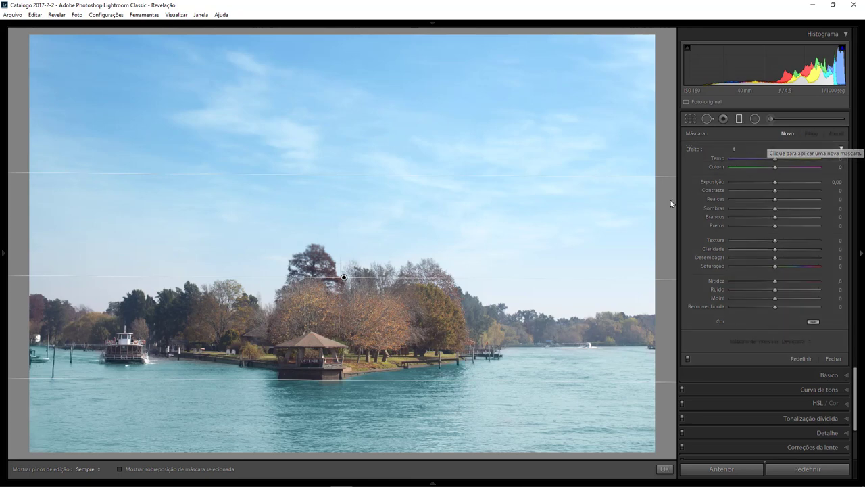
left_click_drag(321, 449, 316, 396)
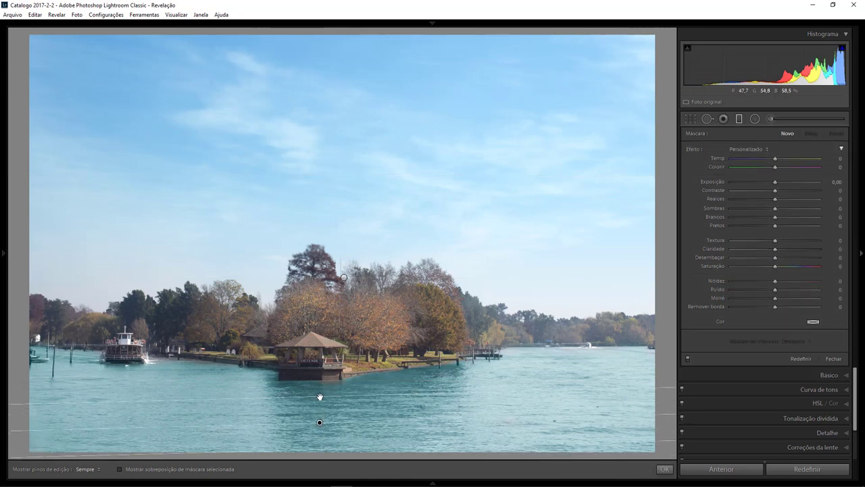
left_click_drag(316, 396, 320, 402)
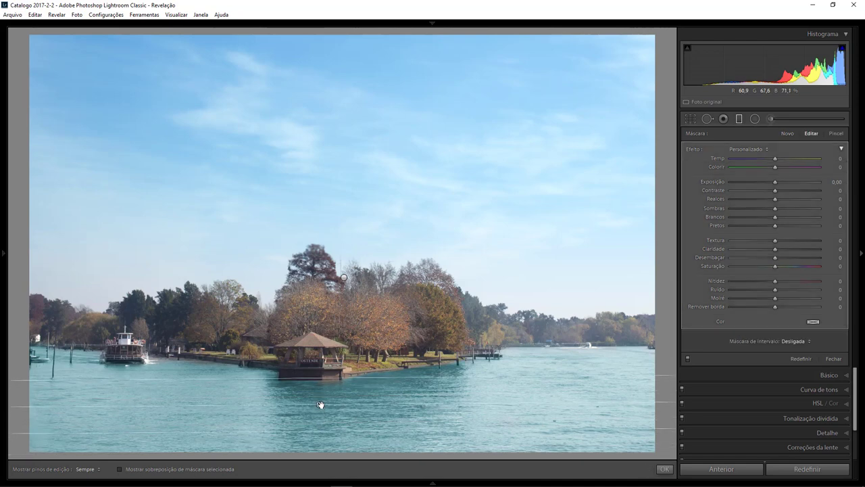
left_click_drag(771, 290, 541, 321)
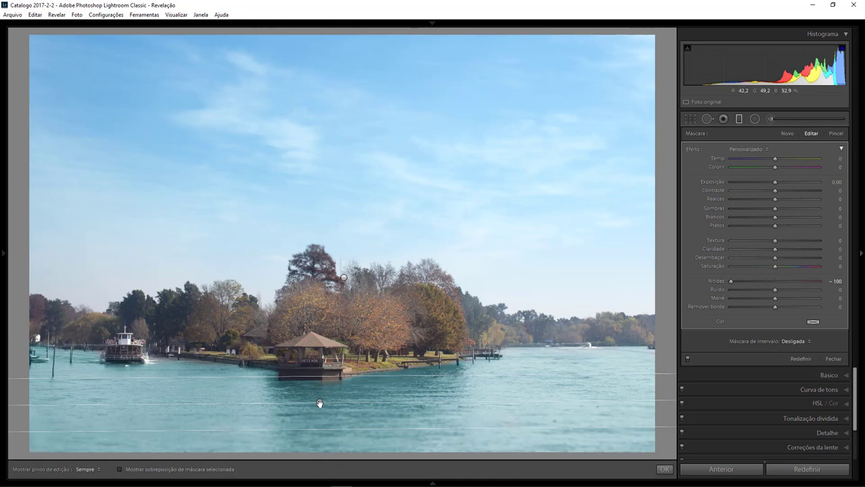
mouse_move(320, 402)
left_mouse_down()
mouse_move(316, 420)
mouse_move(321, 363)
left_mouse_up()
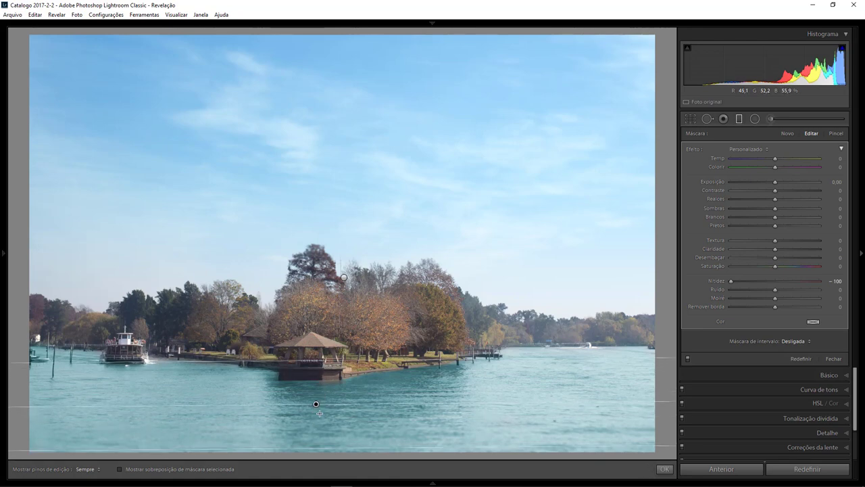
left_click_drag(316, 406, 317, 419)
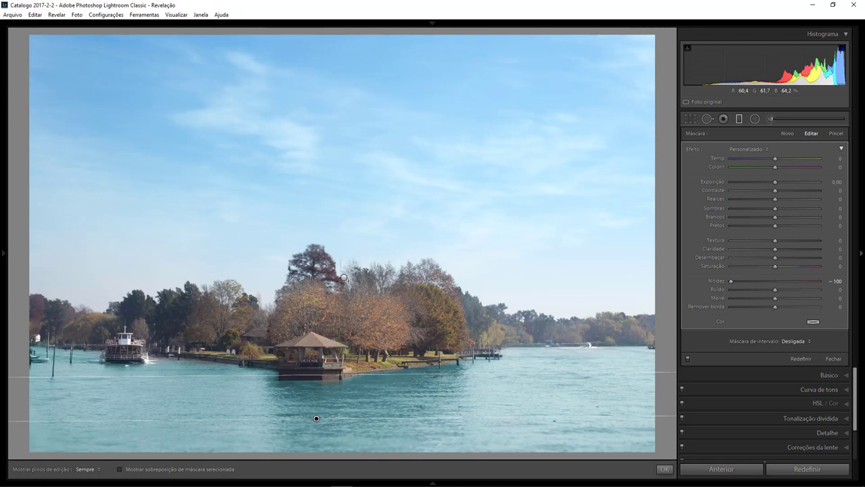
- Shift the sky filter slightly upward and close the graduated filter tool
left_click(344, 277)
mouse_move(344, 271)
left_mouse_down()
mouse_move(345, 248)
mouse_move(344, 256)
left_mouse_up()
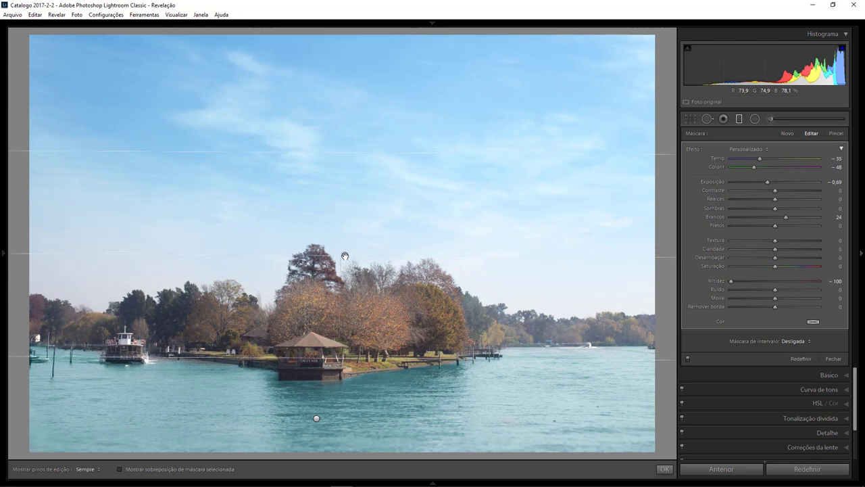
left_click(739, 119)
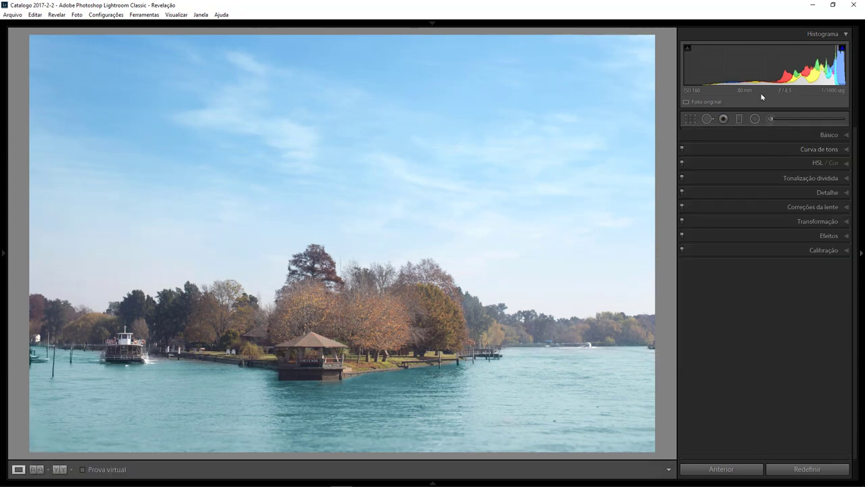
- In the Basic panel, set exposure +0.20 and highlights −74
left_click(843, 135)
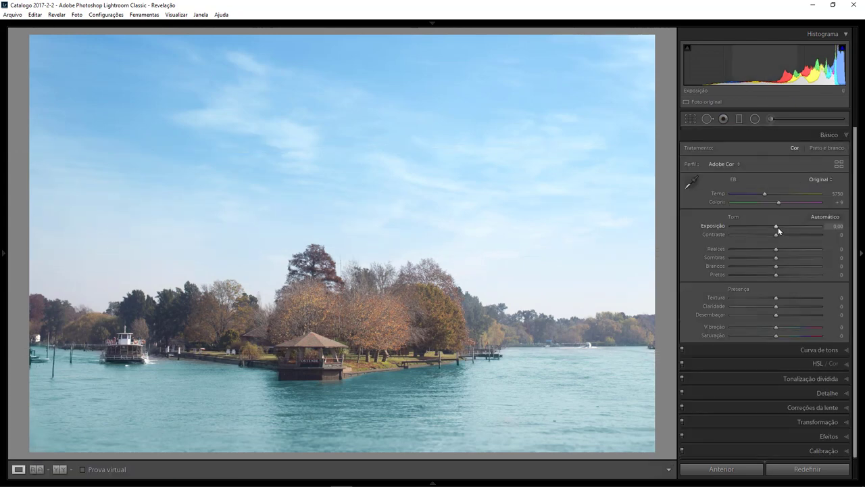
left_click_drag(776, 228, 777, 229)
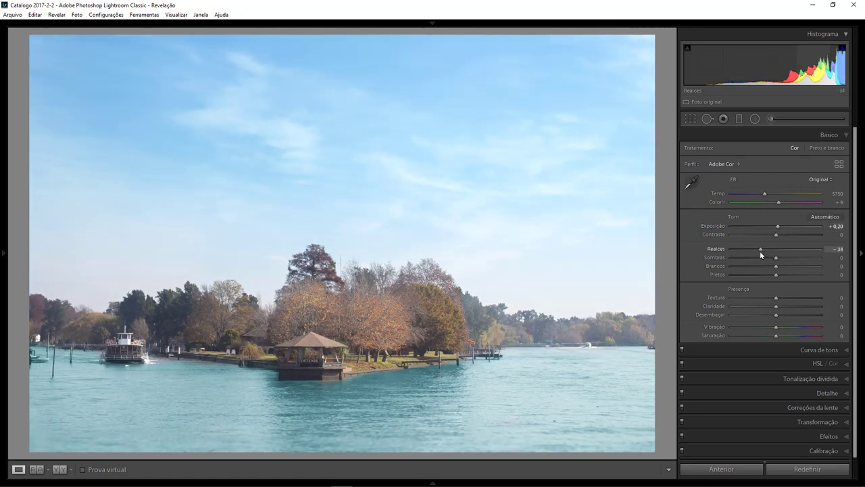
mouse_move(768, 249)
left_mouse_down()
mouse_move(743, 249)
mouse_move(785, 257)
mouse_move(759, 277)
mouse_move(798, 264)
left_mouse_up()
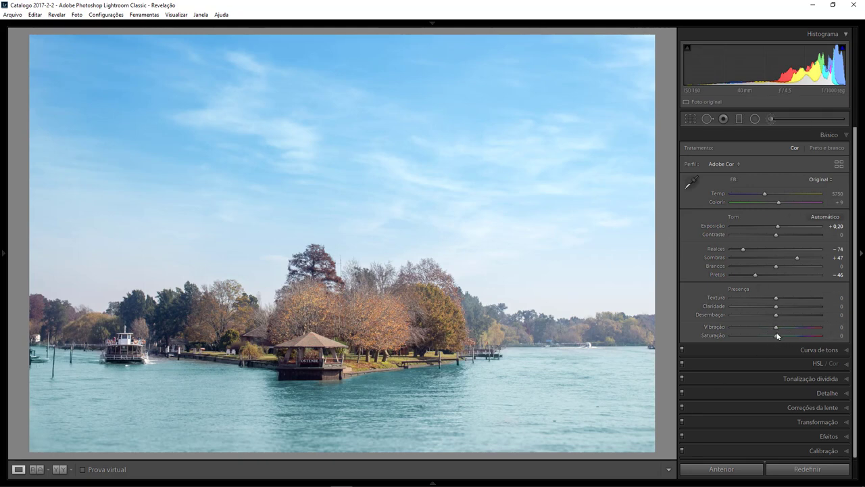
- In Calibration, set red primary hue −100, saturation +19, and green primary hue −49
left_click(824, 449)
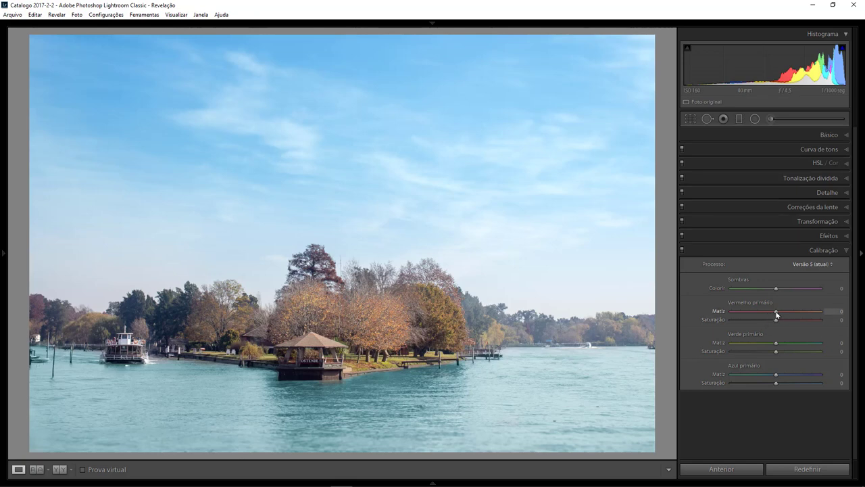
mouse_move(776, 312)
left_mouse_down()
mouse_move(744, 312)
mouse_move(738, 325)
left_mouse_up()
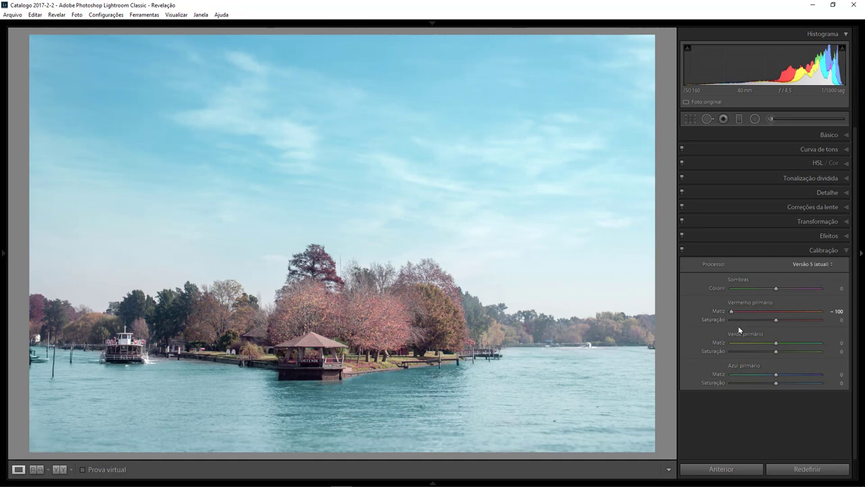
left_click_drag(777, 322, 786, 323)
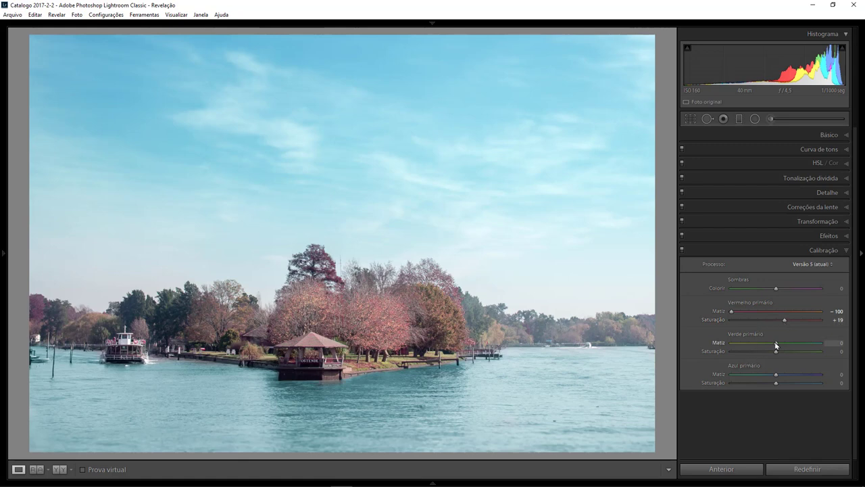
mouse_move(776, 345)
left_mouse_down()
mouse_move(797, 345)
mouse_move(752, 350)
left_mouse_up()
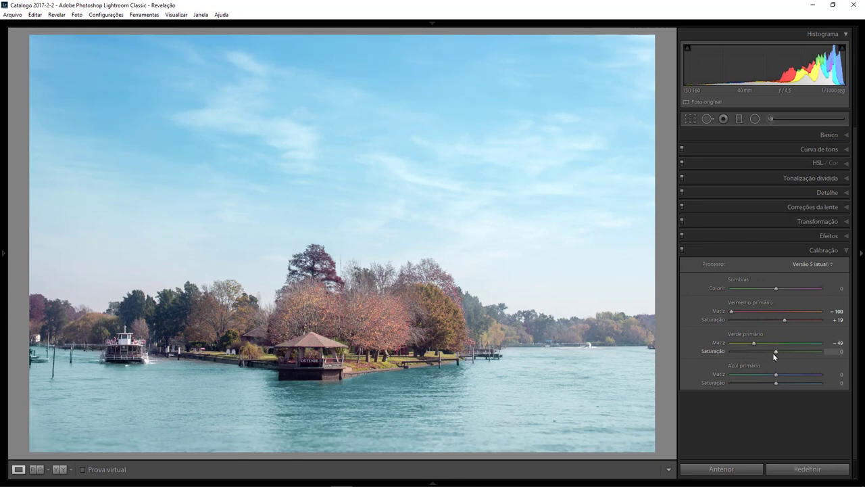
mouse_move(750, 353)
left_mouse_down()
mouse_move(800, 355)
mouse_move(750, 361)
mouse_move(781, 356)
mouse_move(760, 363)
left_mouse_up()
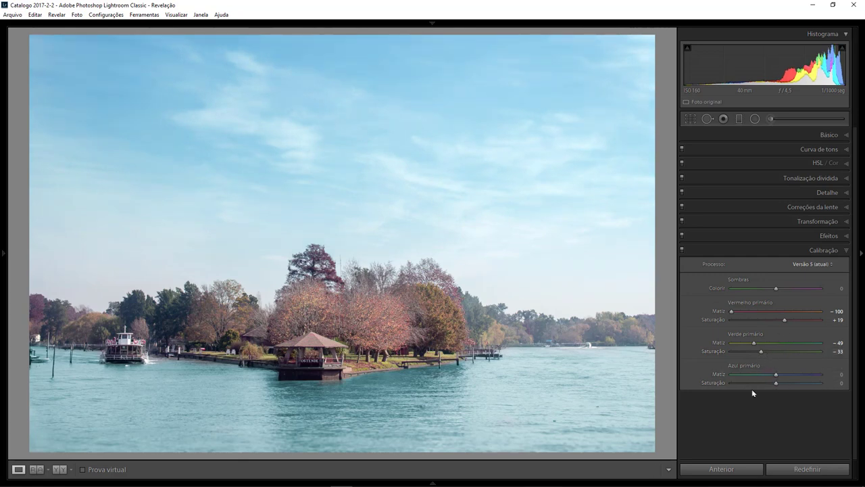
- Set blue primary hue −30, saturation −12, and raise green primary saturation to +66
left_click_drag(776, 375, 760, 375)
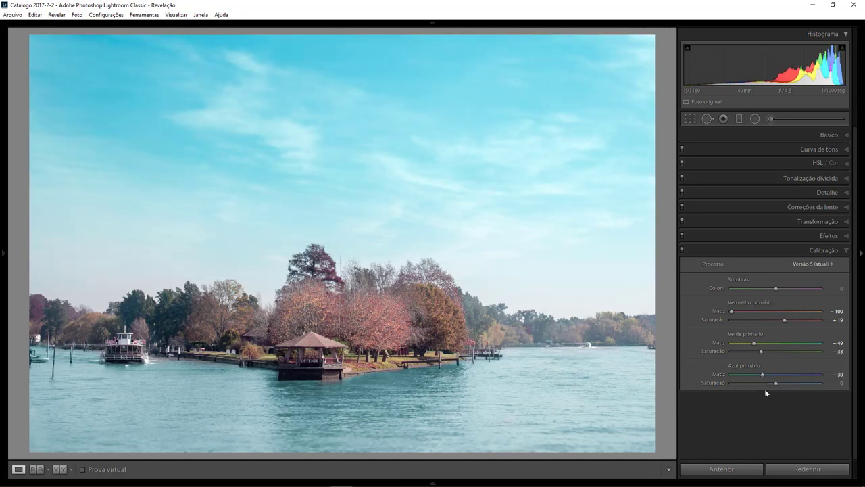
left_click_drag(774, 383, 769, 383)
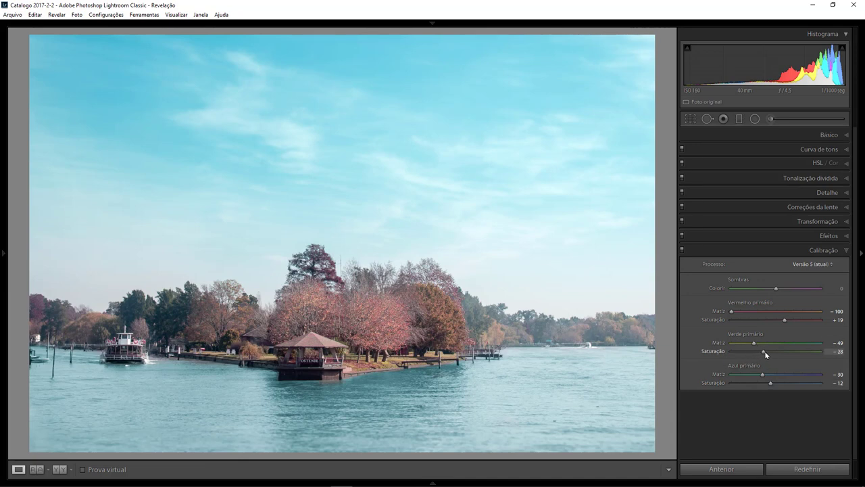
left_click_drag(766, 354, 805, 356)
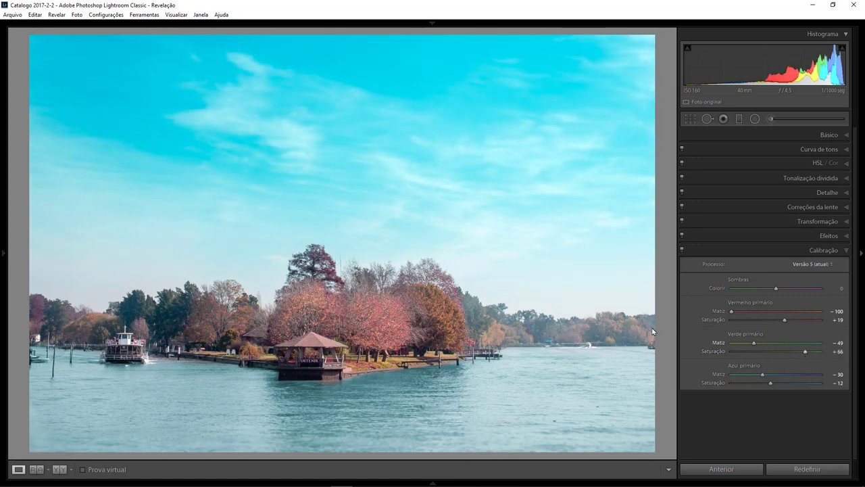
- Set the post-crop vignette to intensity −12, roundness +100, feather 100 and highlights 100
left_click(847, 240)
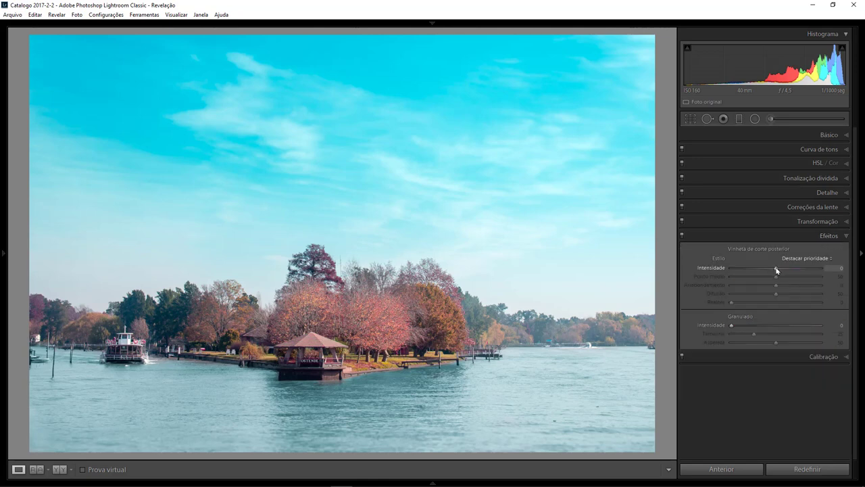
mouse_move(777, 268)
left_mouse_down()
mouse_move(704, 269)
mouse_move(709, 277)
left_mouse_up()
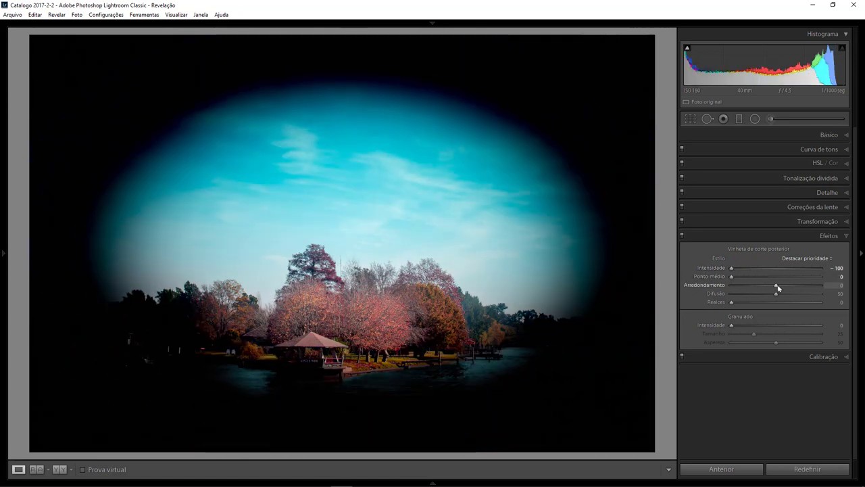
mouse_move(776, 285)
left_mouse_down()
mouse_move(821, 285)
mouse_move(823, 296)
left_mouse_up()
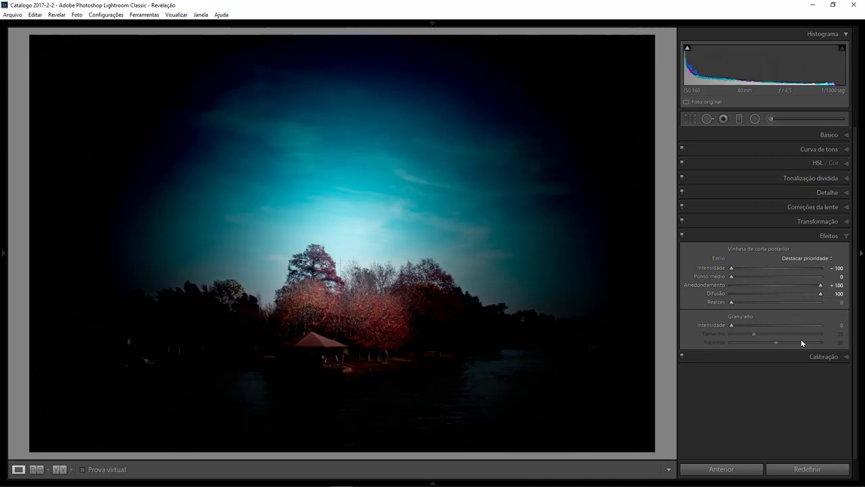
left_click_drag(743, 303, 828, 305)
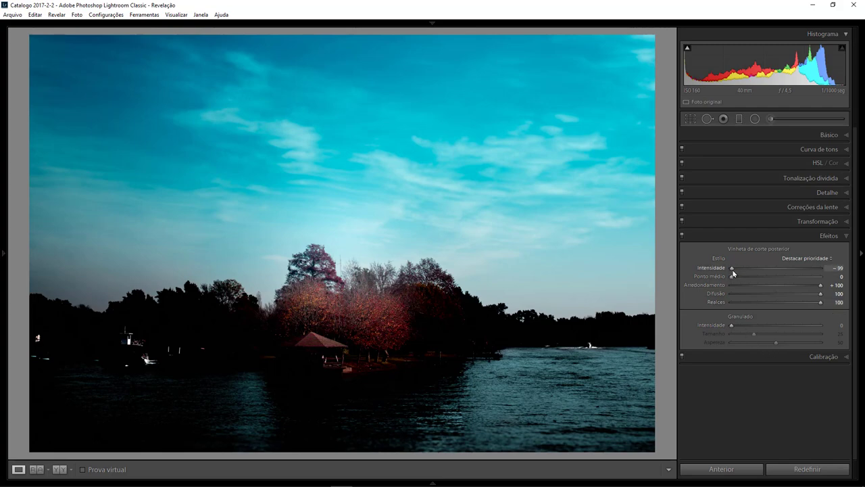
left_click_drag(733, 273, 755, 275)
left_click_drag(760, 274, 772, 276)
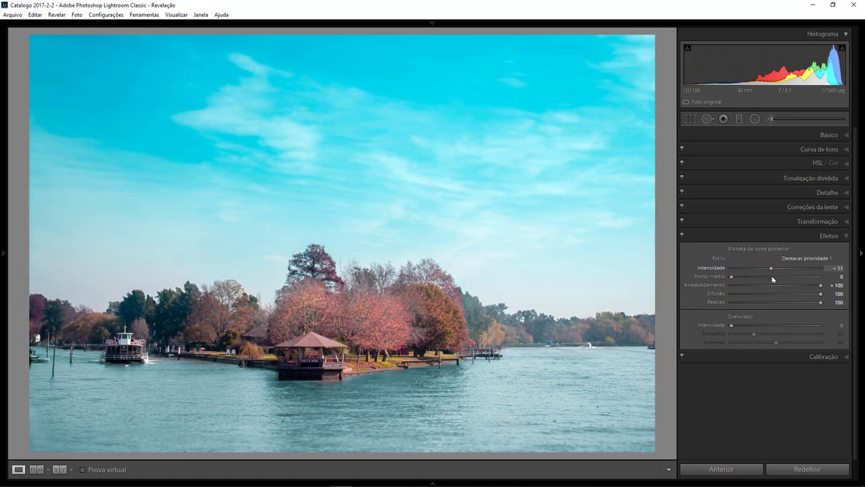
left_click_drag(772, 276, 773, 278)
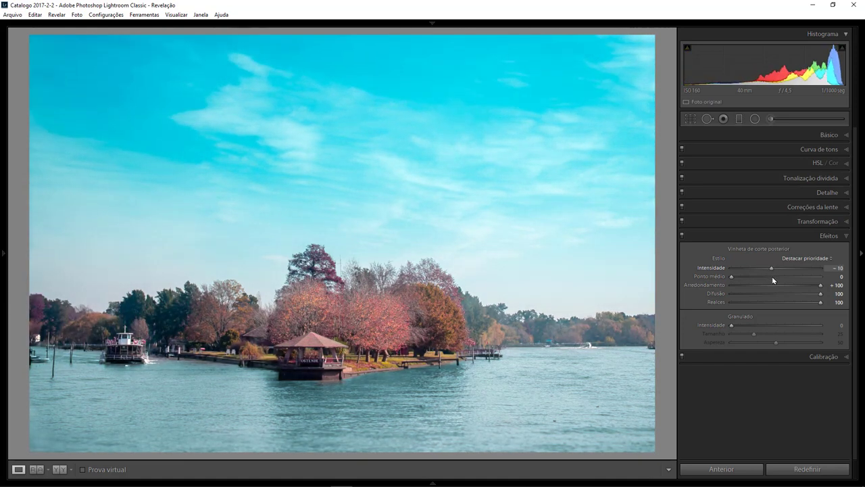
- Compare the photo with and without the vignette, keep intensity at −12, and collapse Effects
left_click(682, 236)
left_click(682, 236)
left_click(682, 236)
left_click_drag(771, 269, 771, 271)
left_click(846, 180)
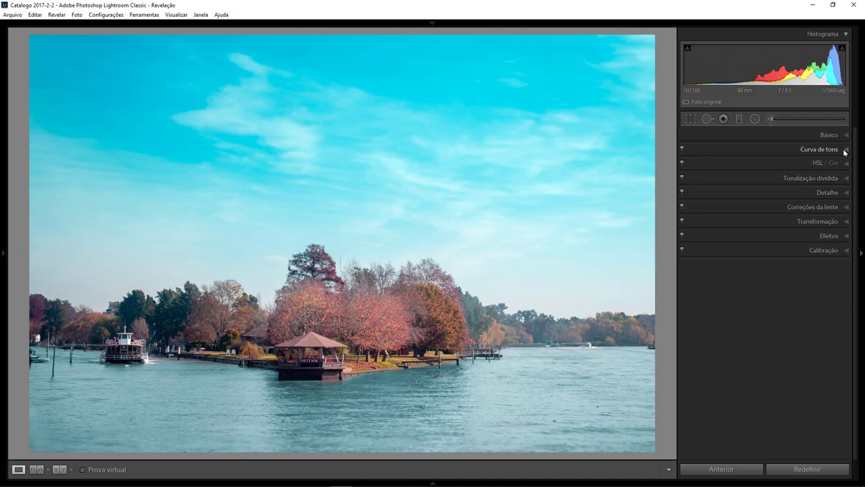
- Bend the RGB tone curve into an S: lift a highlight point, drop a shadow point to 14.5%
left_click(845, 153)
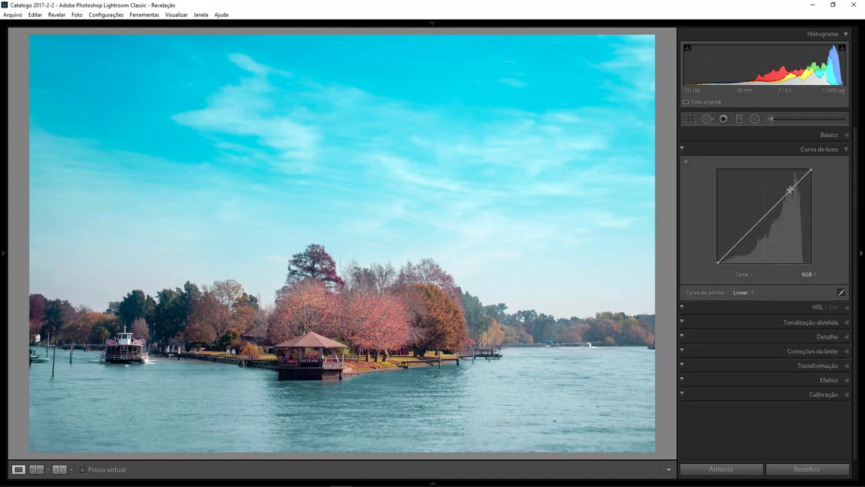
left_click_drag(793, 187, 794, 189)
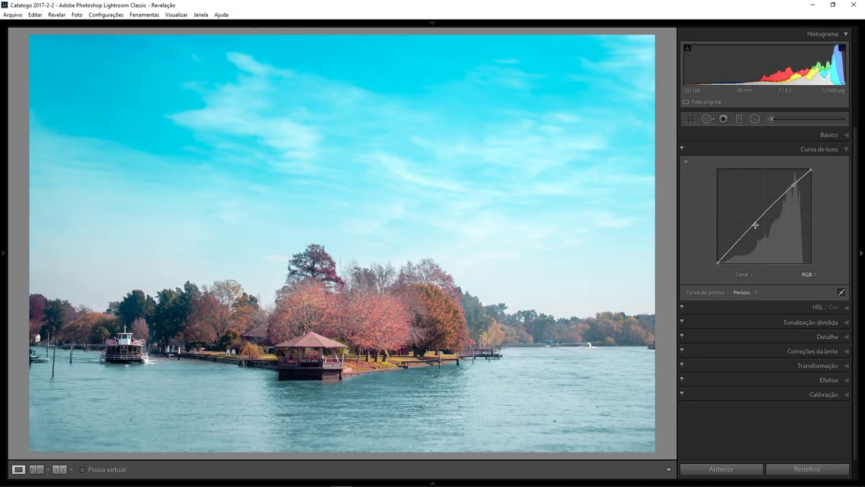
left_click_drag(737, 243, 734, 254)
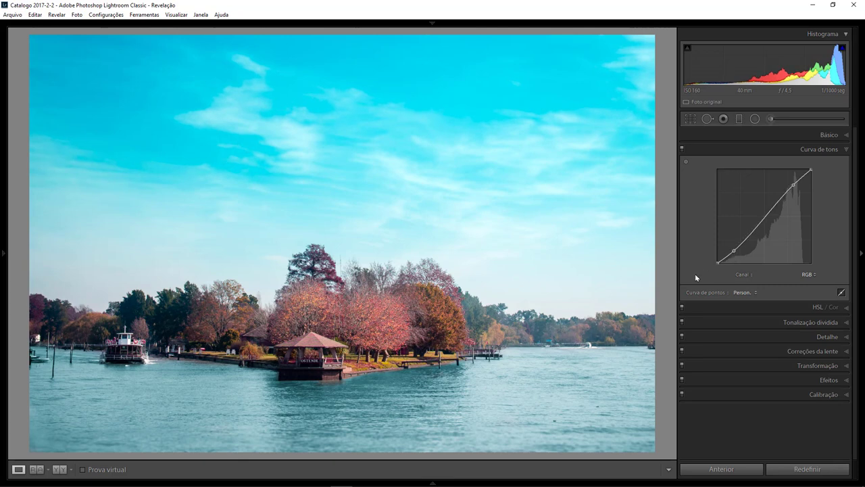
- Compare the image with and without the tone curve, then collapse the Tone Curve panel
left_click(682, 149)
left_click(682, 149)
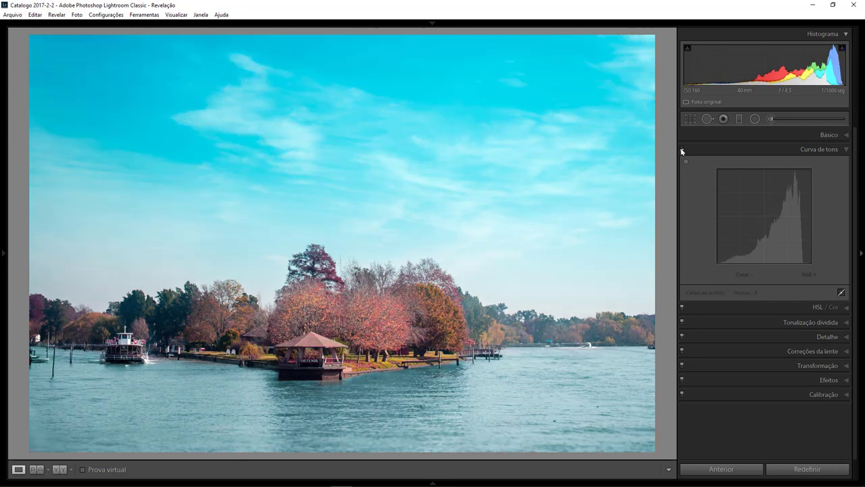
left_click(682, 150)
left_click(682, 149)
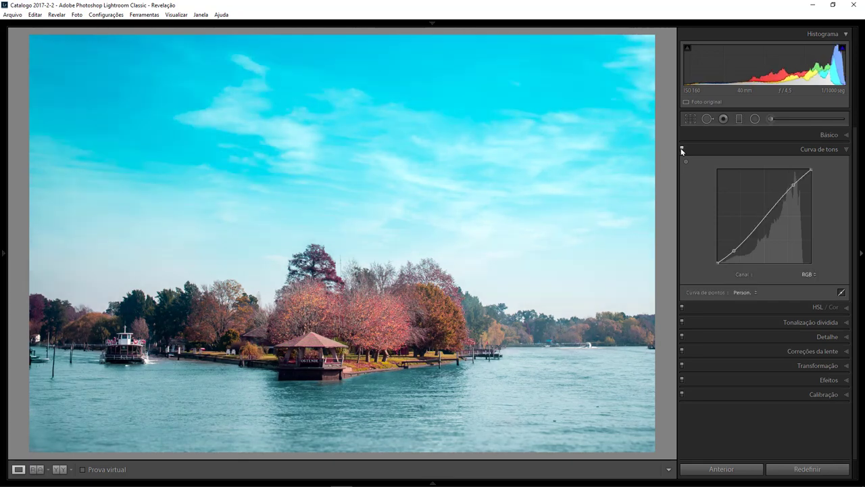
left_click(845, 150)
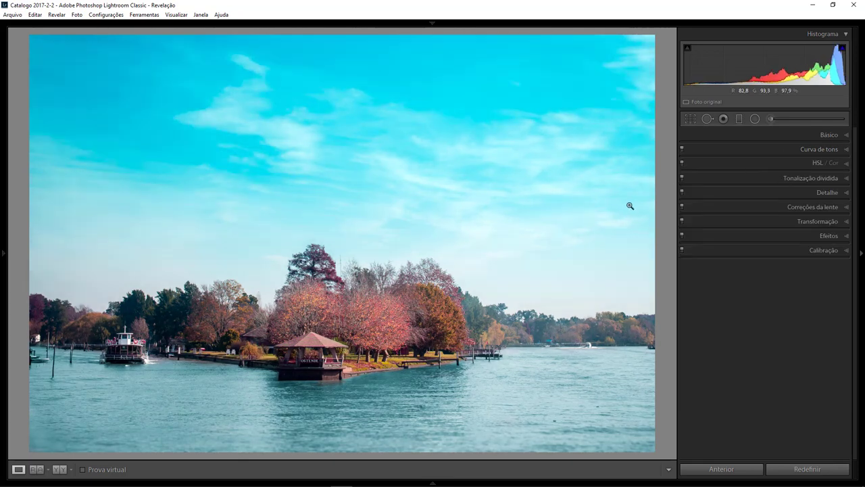
key("backslash")
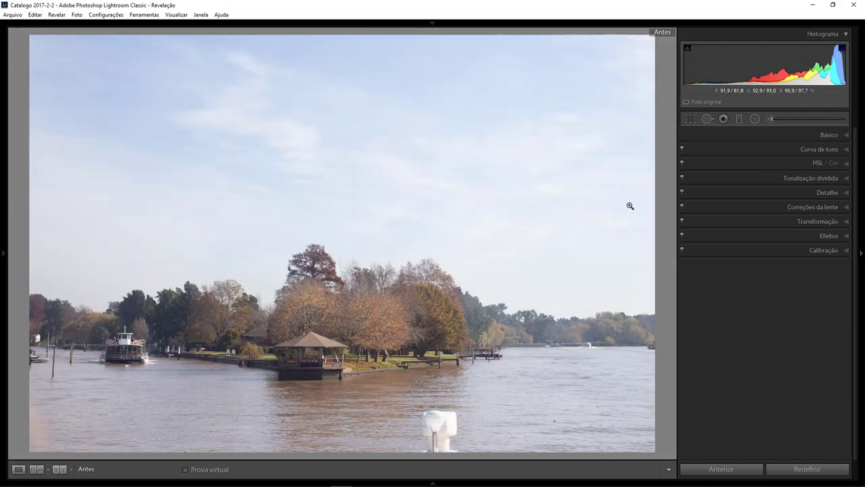
key("backslash")
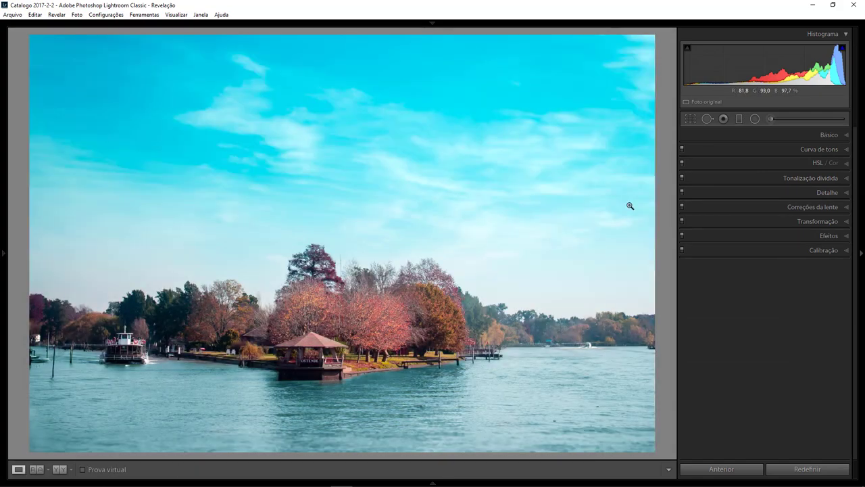